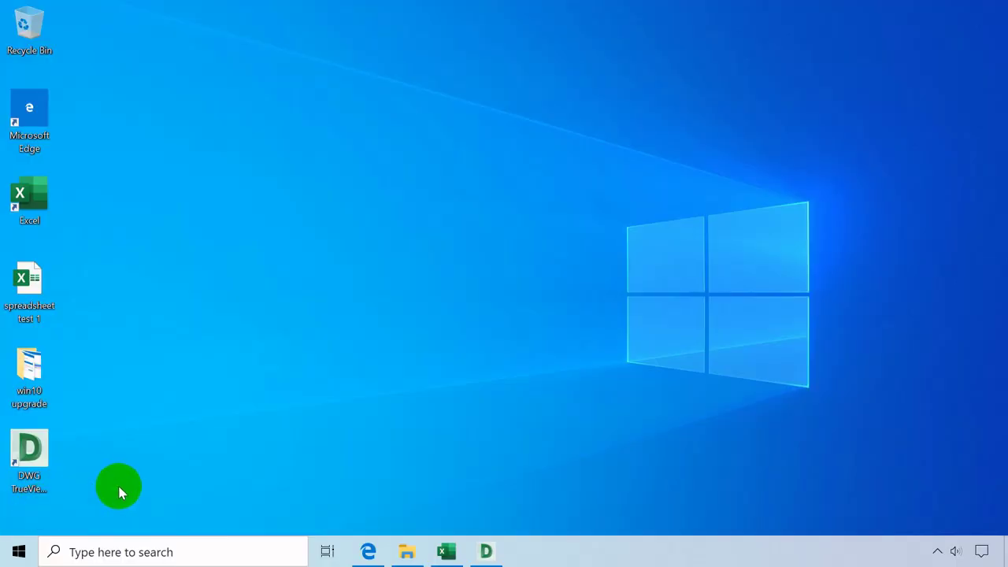
Step: Toggle the Start menu with Win and Ctrl+Esc, then restore WordPad, Explorer and Edge with Win+D
key(super)
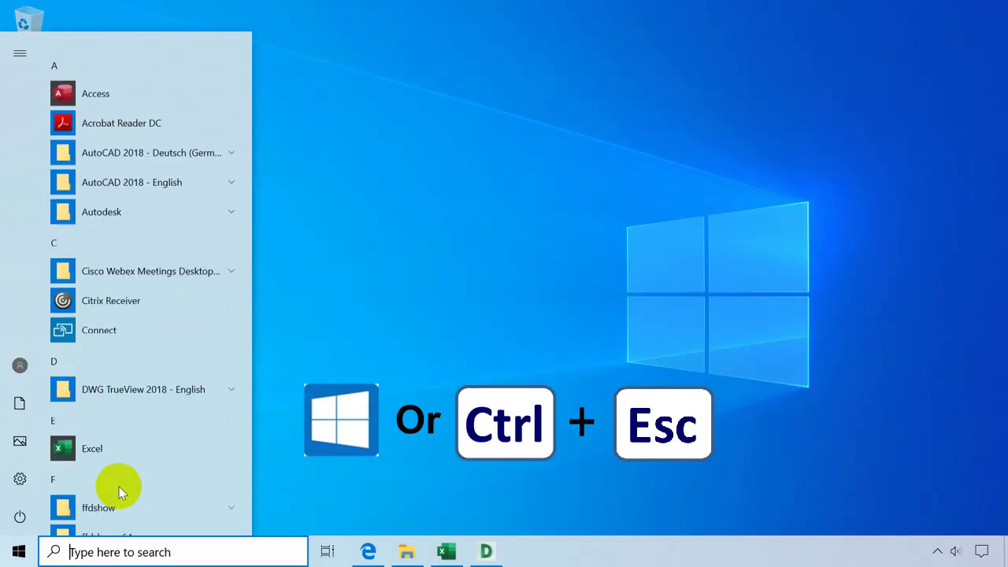
key(super)
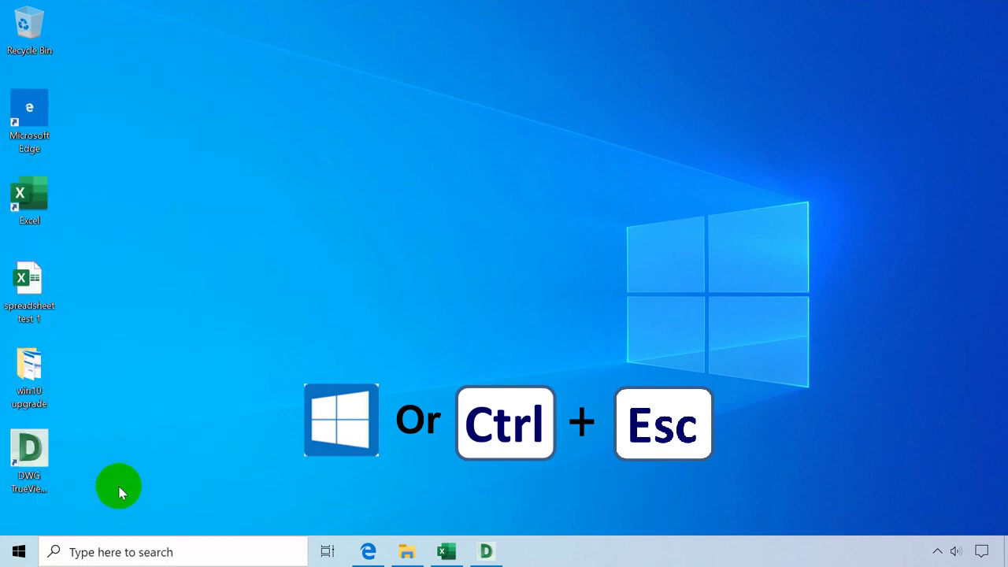
key(ctrl+Escape)
key(ctrl+Escape)
key(ctrl+Escape)
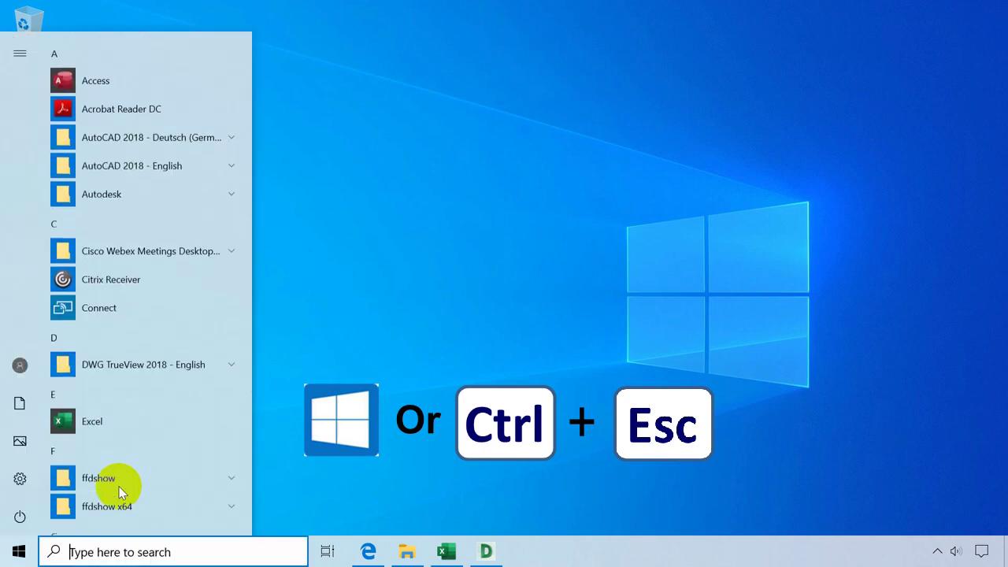
key(ctrl+Escape)
key(ctrl+Escape)
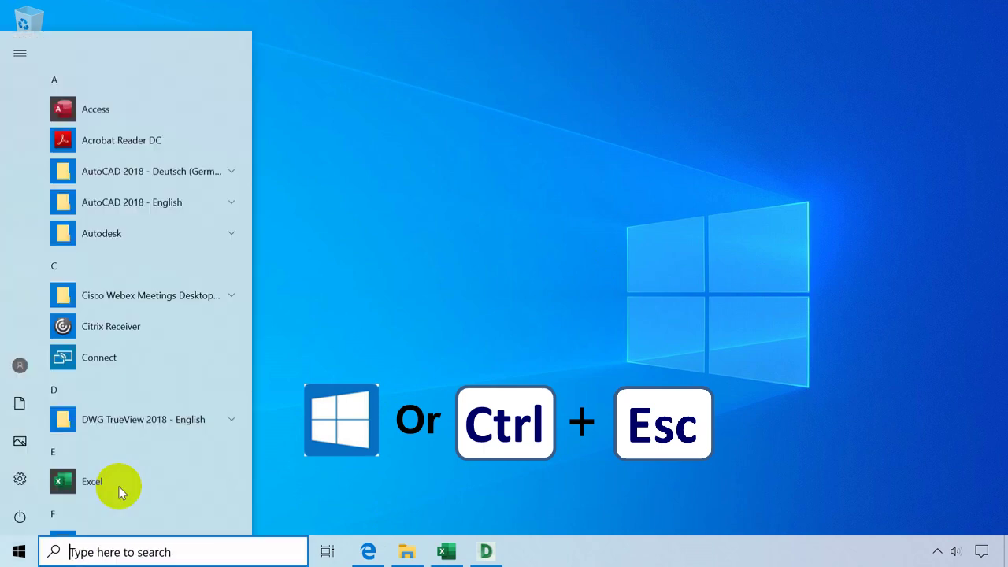
key(ctrl+Escape)
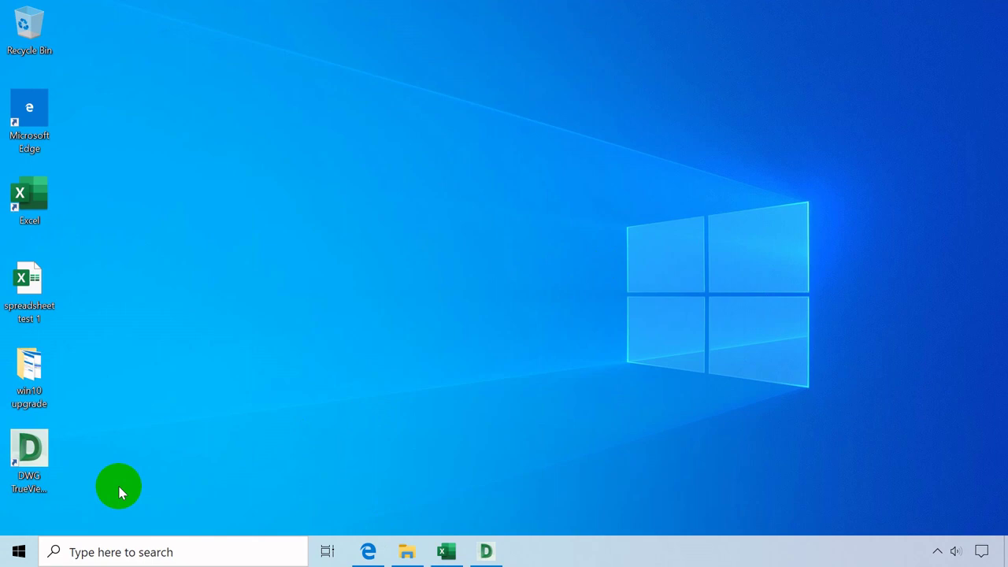
key(super+d)
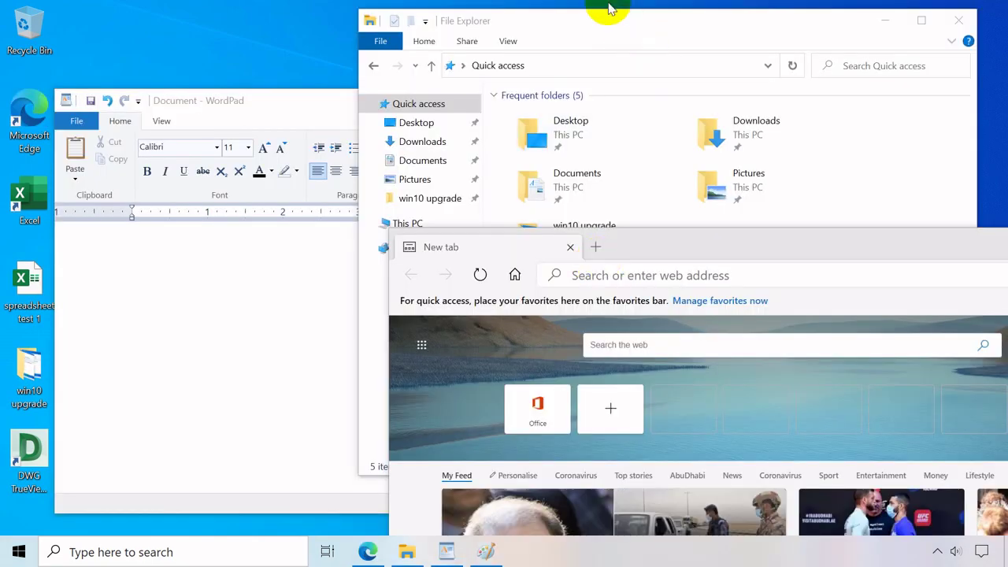
Step: Bring WordPad and Edge to the front, then hide and restore all windows with Win+D
click(241, 103)
click(720, 257)
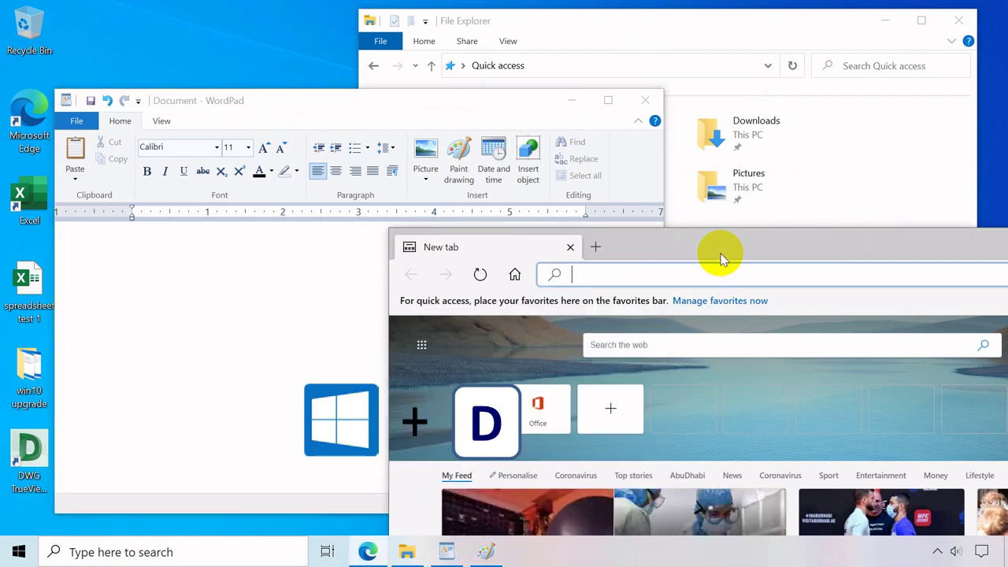
key(super+d)
key(super+d)
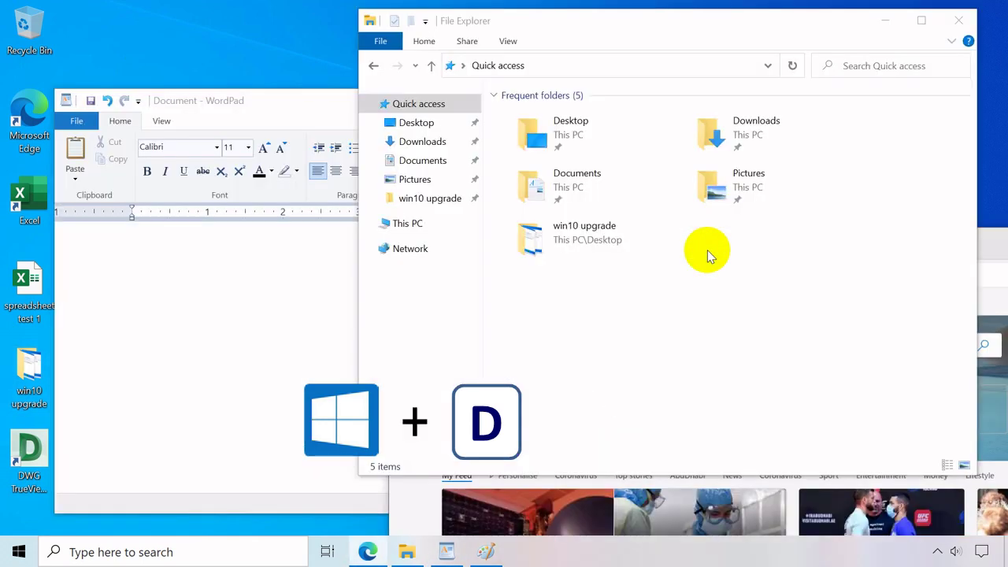
key(super+d)
key(super+d)
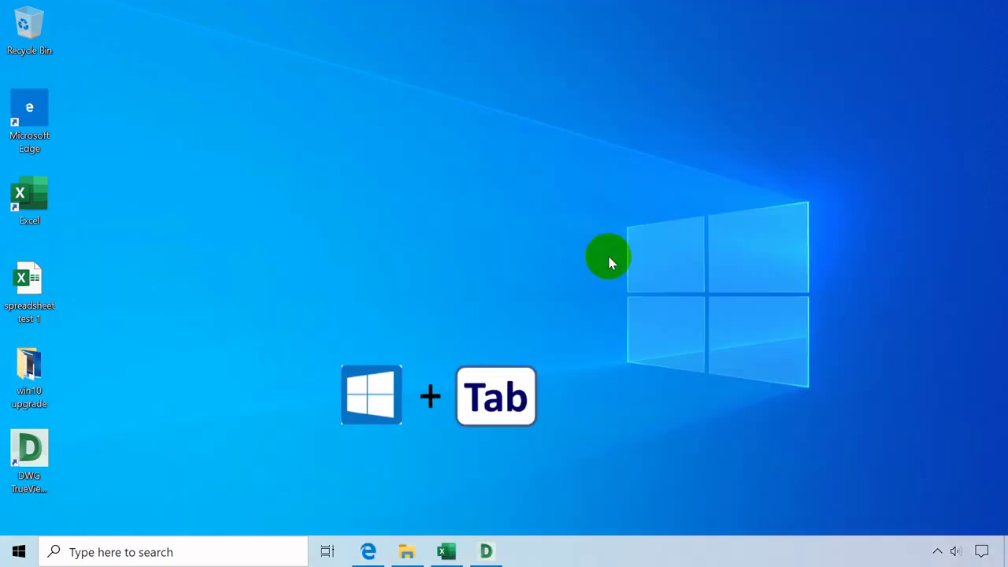
Step: Preview all open windows in Task View, then return to the bare desktop
key(super+Tab)
key(super+Tab)
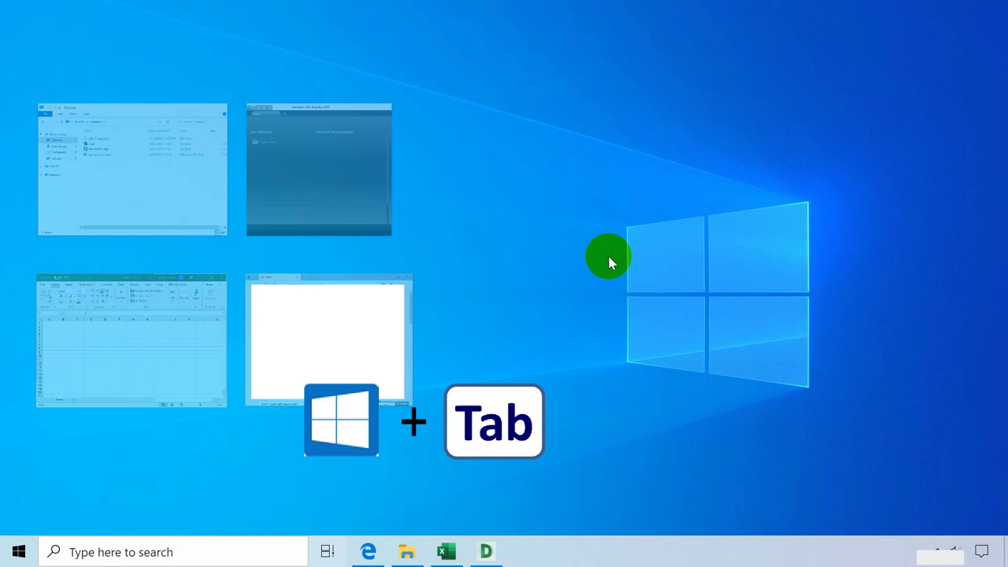
key(super+Tab)
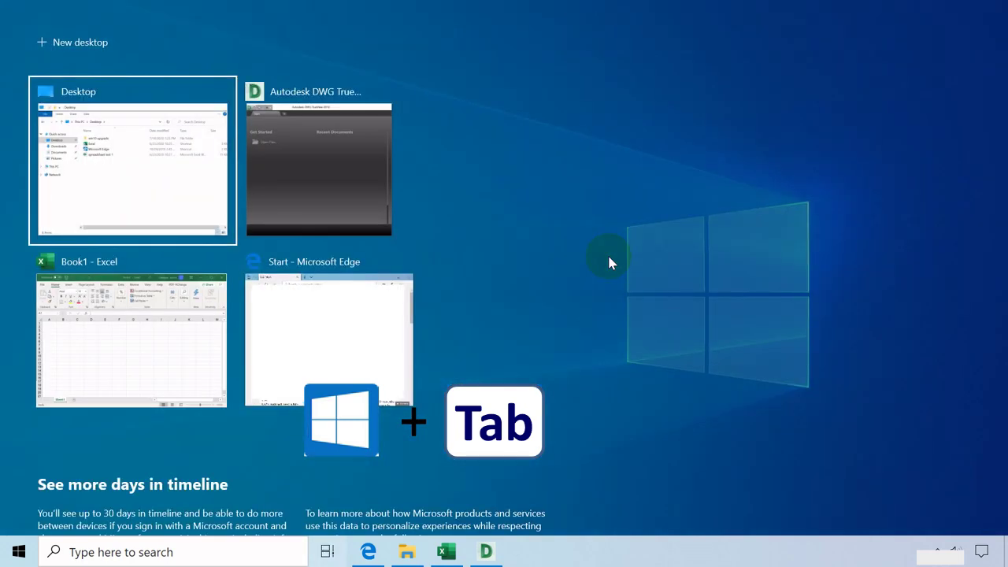
key(super+Tab)
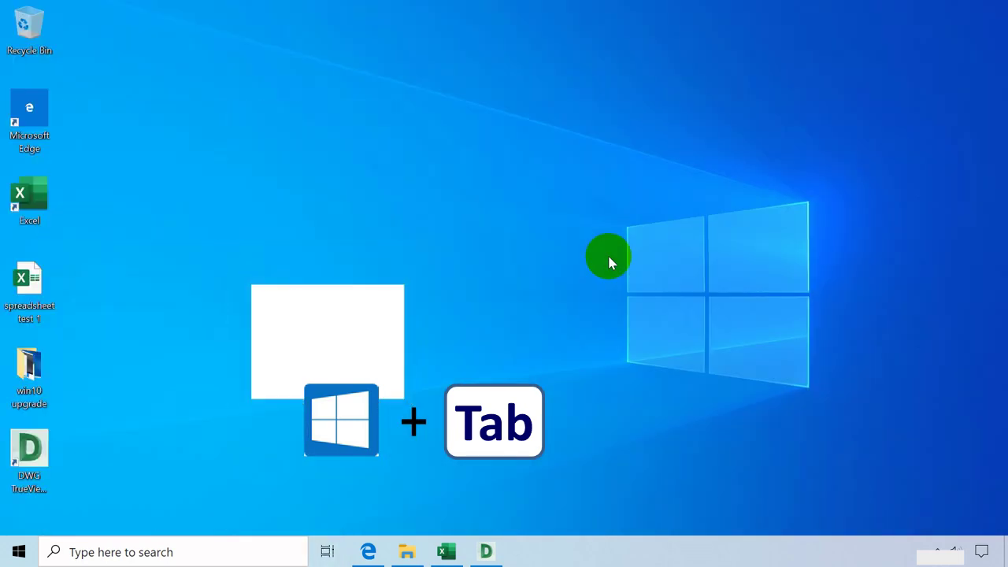
key(super+Tab)
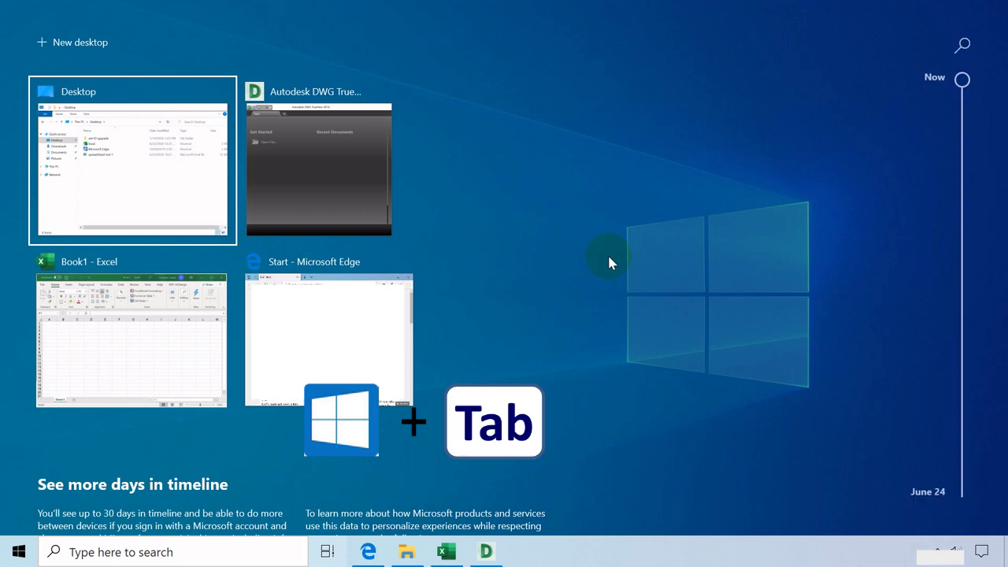
click(609, 259)
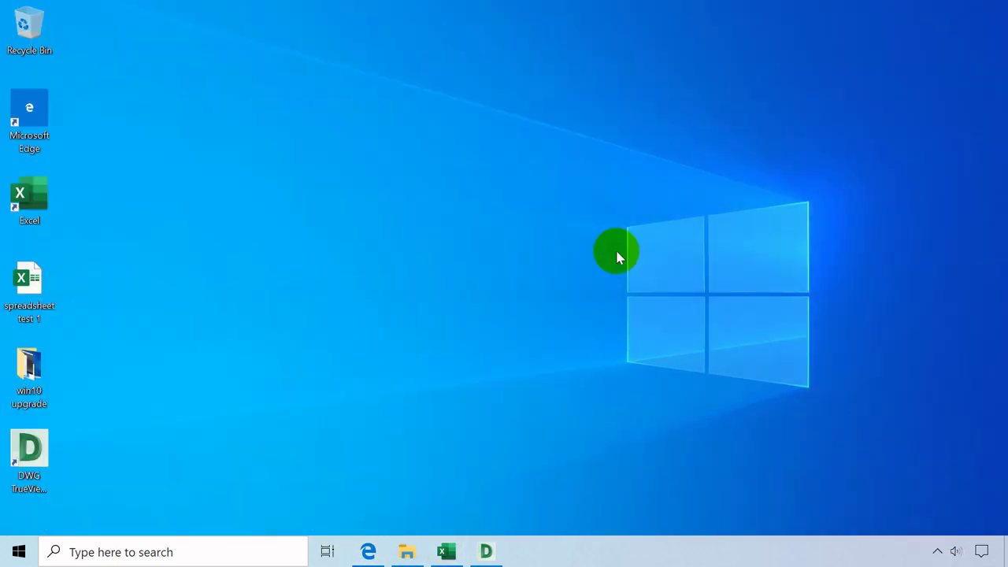
Step: Open File Explorer on This PC, select Pictures, then close the window
key(super+e)
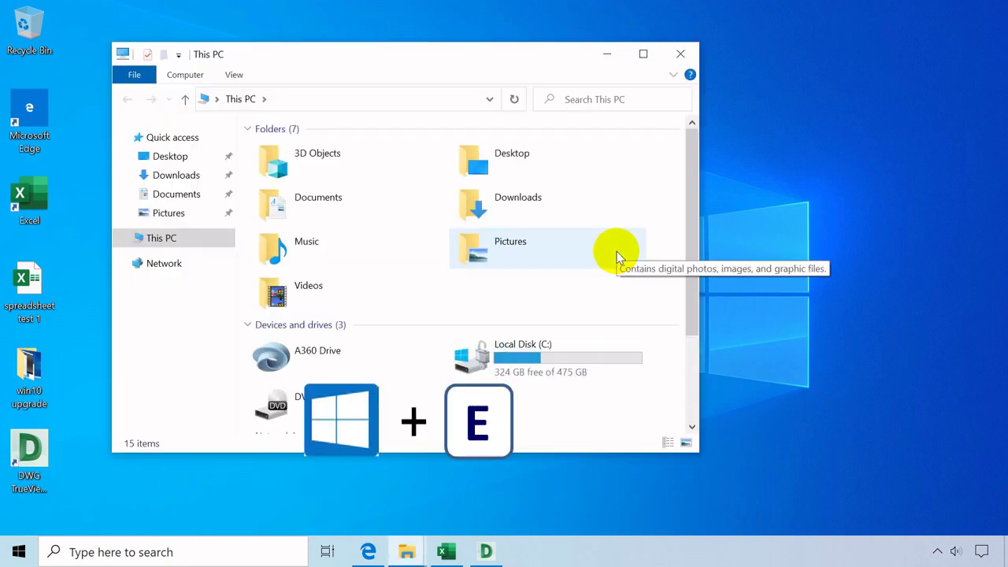
click(616, 252)
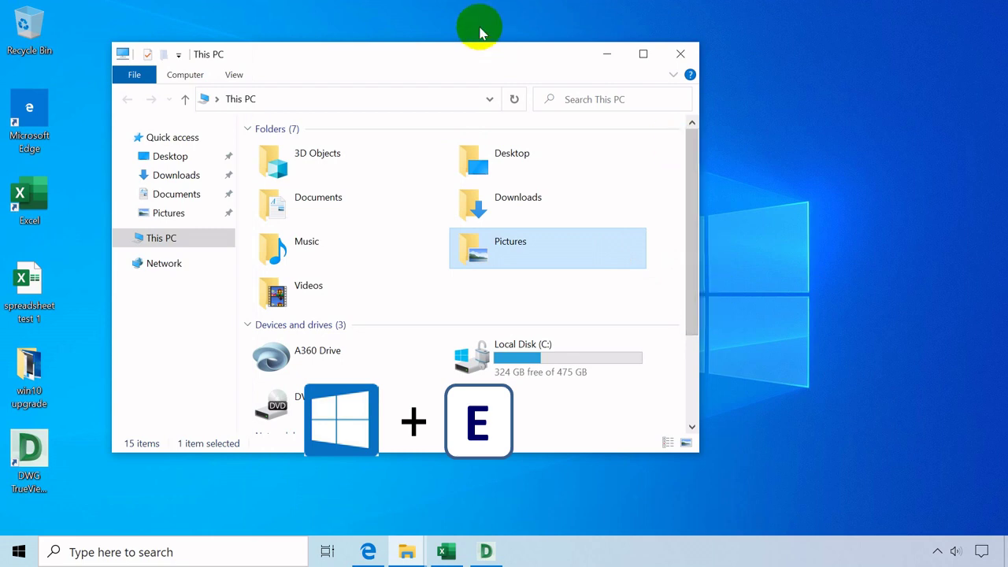
click(667, 52)
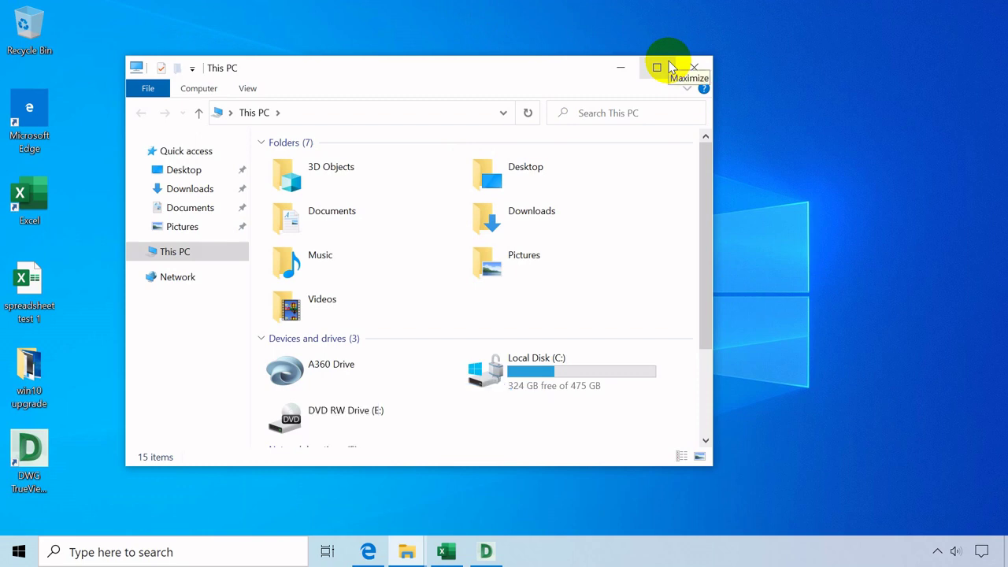
key(super+F4)
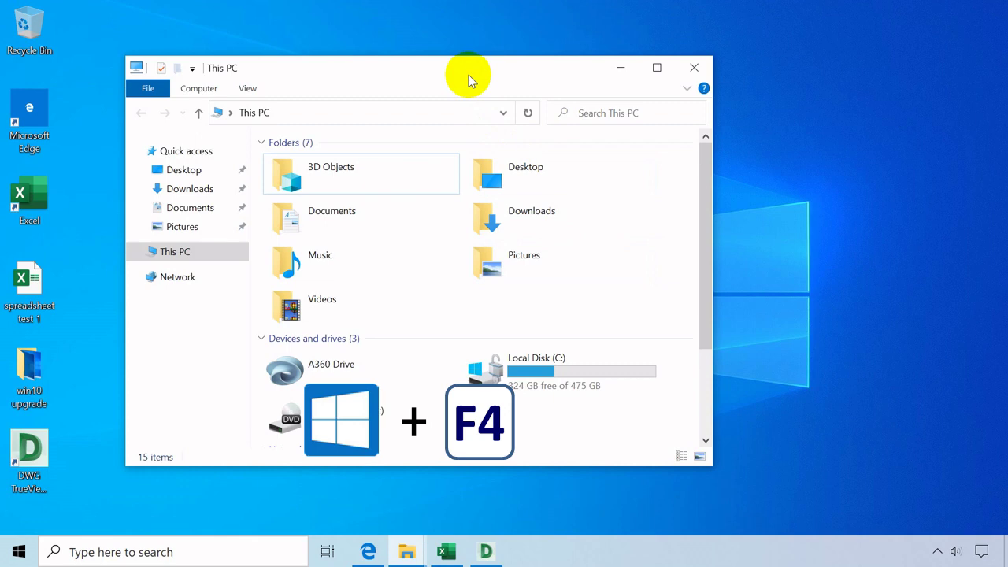
Step: Edit the Explorer address bar with F4, then select Edge's full web address the same way
key(F4)
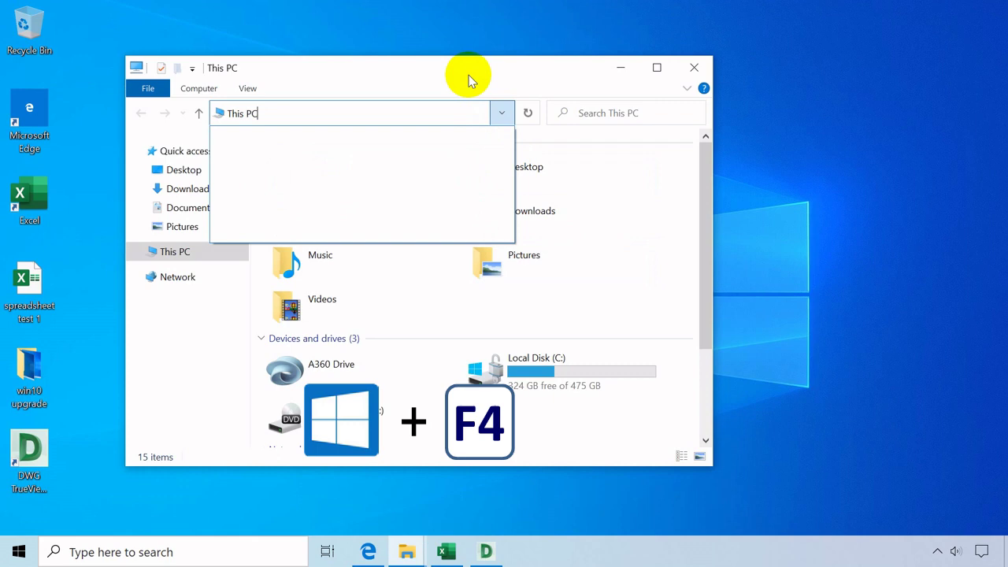
key(F4)
key(F4)
key(F4)
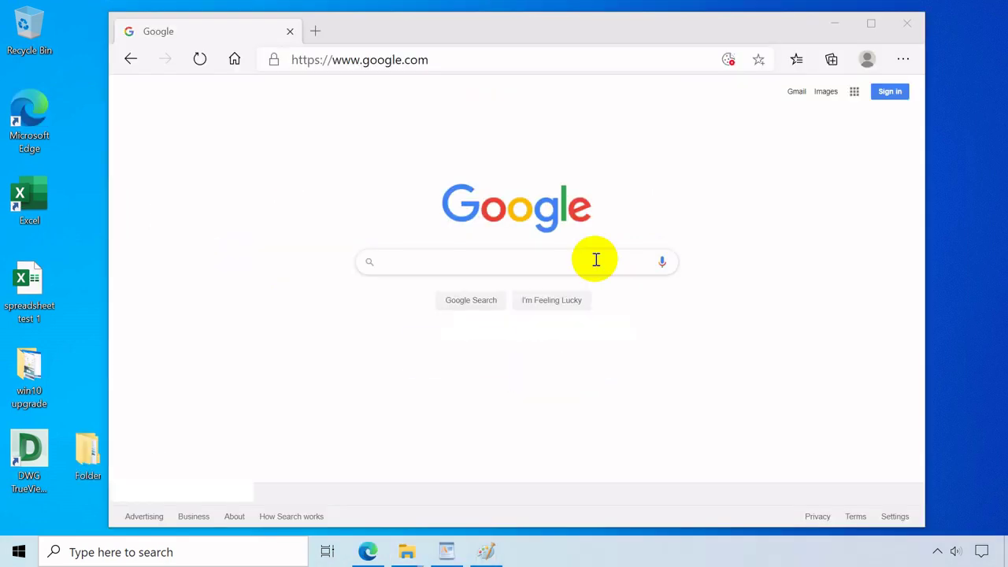
click(542, 26)
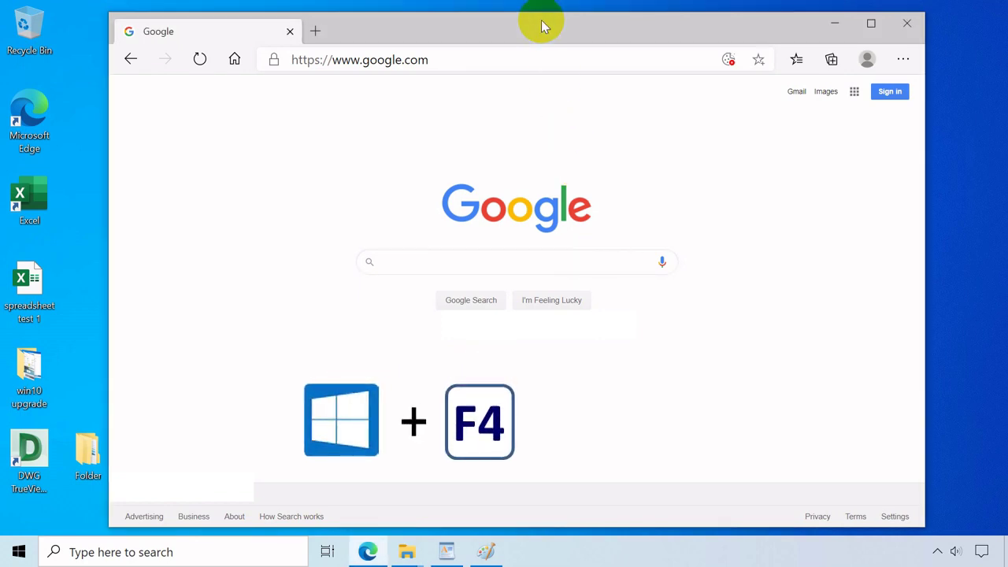
key(F4)
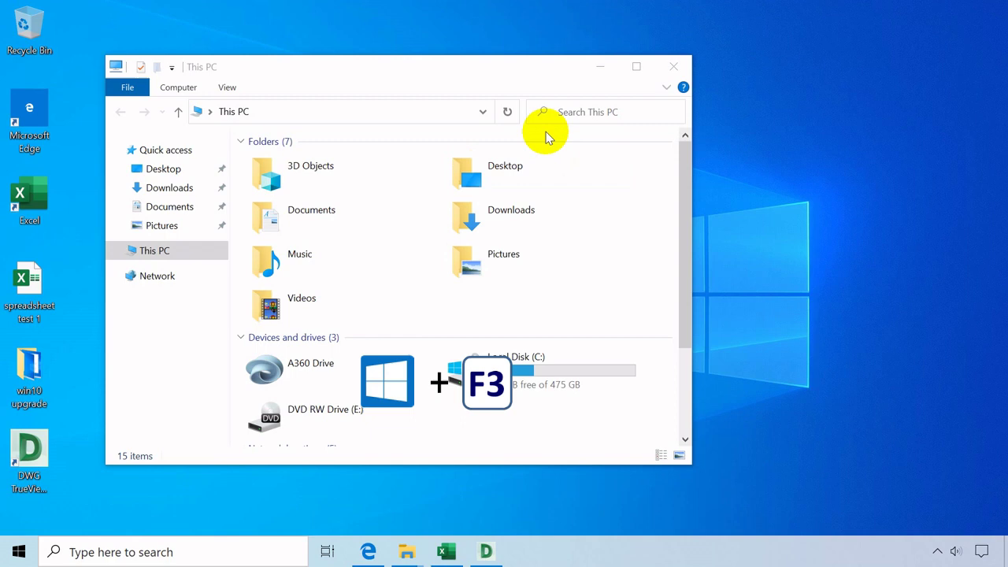
Step: Activate File Explorer and put the cursor in the Search This PC box with F3
click(512, 57)
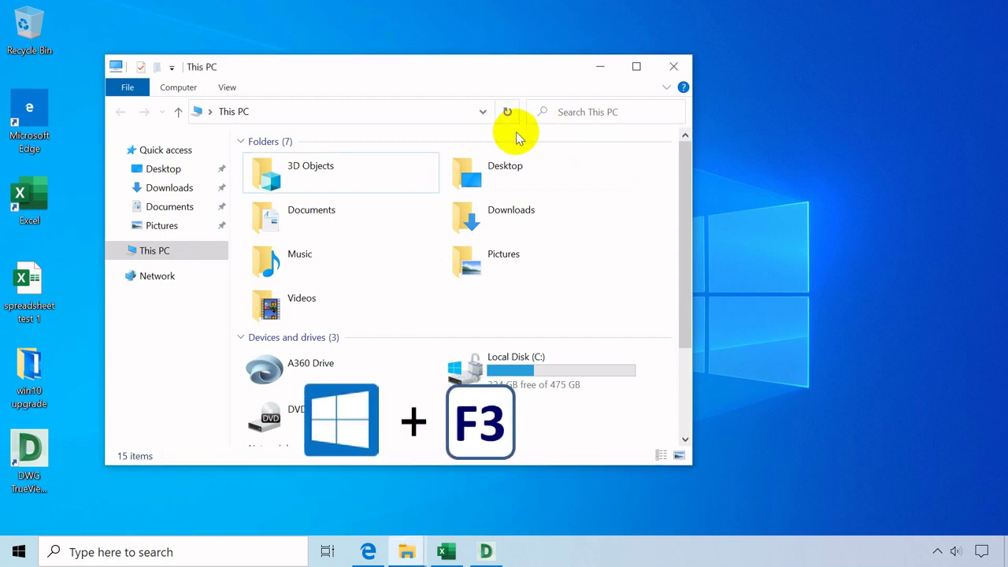
key(super+F3)
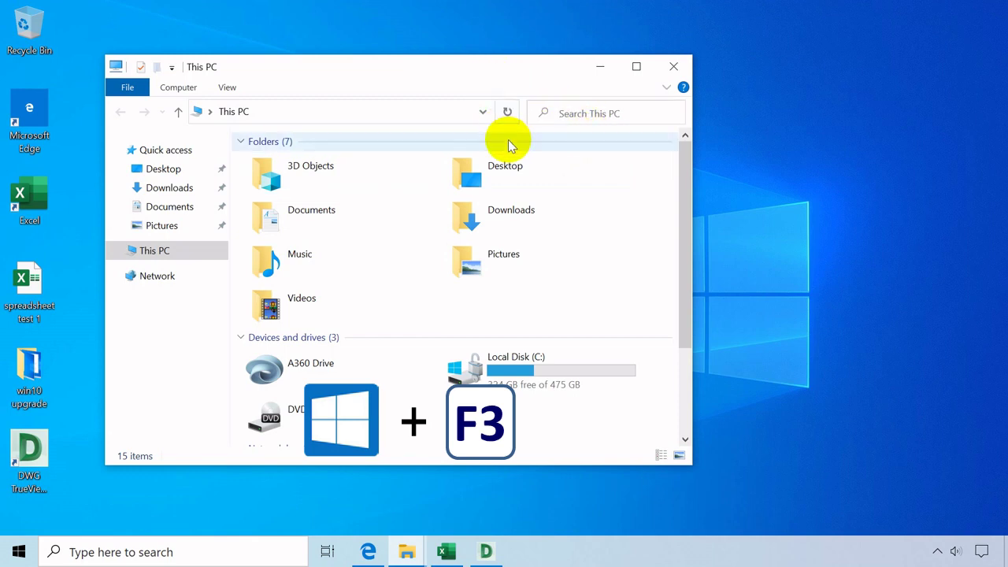
key(Escape)
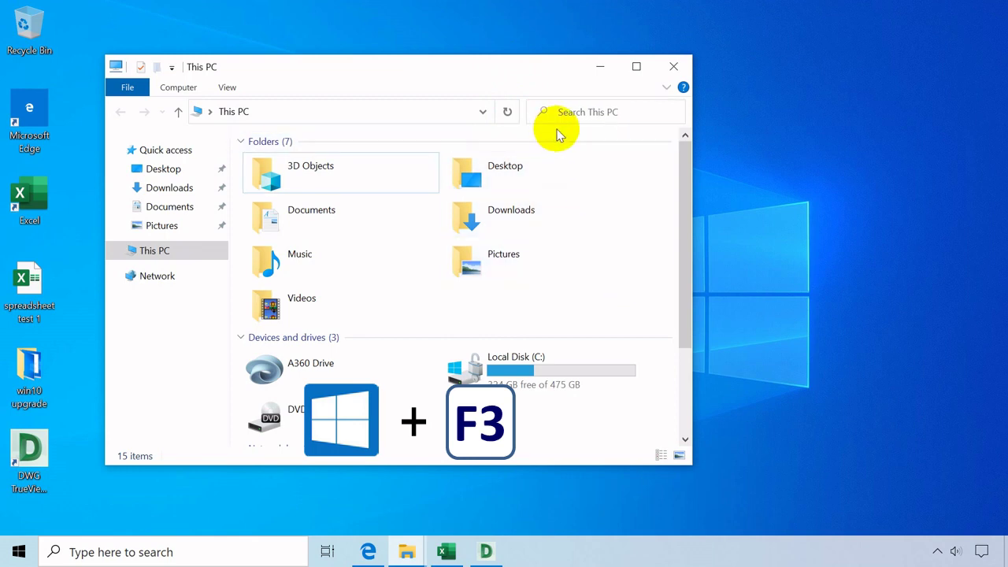
key(F3)
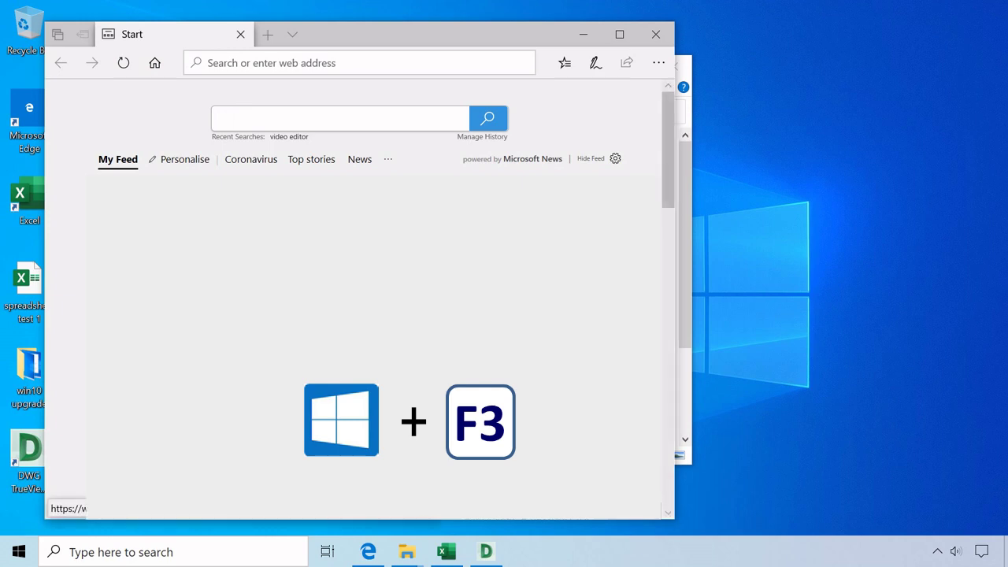
Step: Activate Edge and open, close, then reopen its find-on-page search bar
click(464, 42)
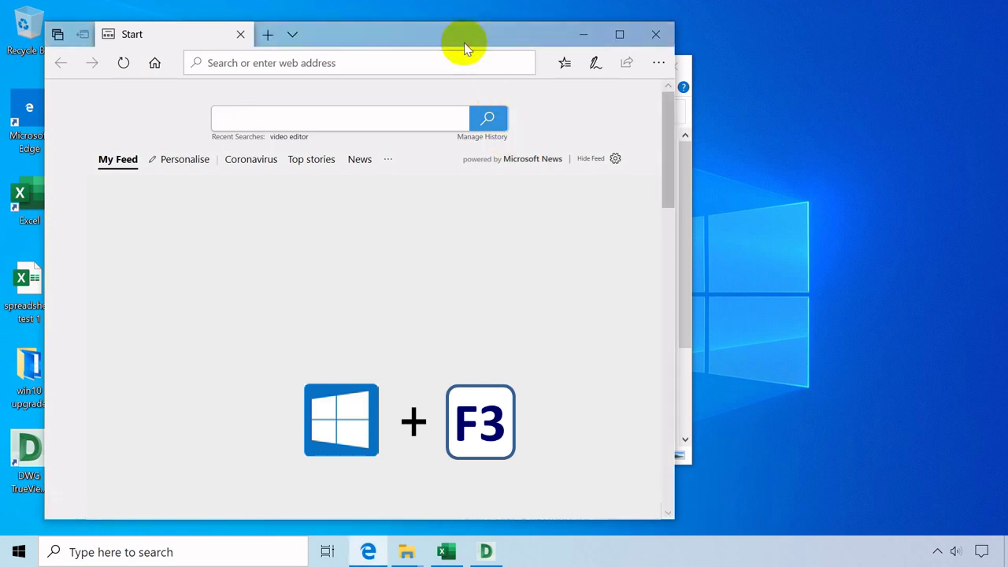
key(super+F3)
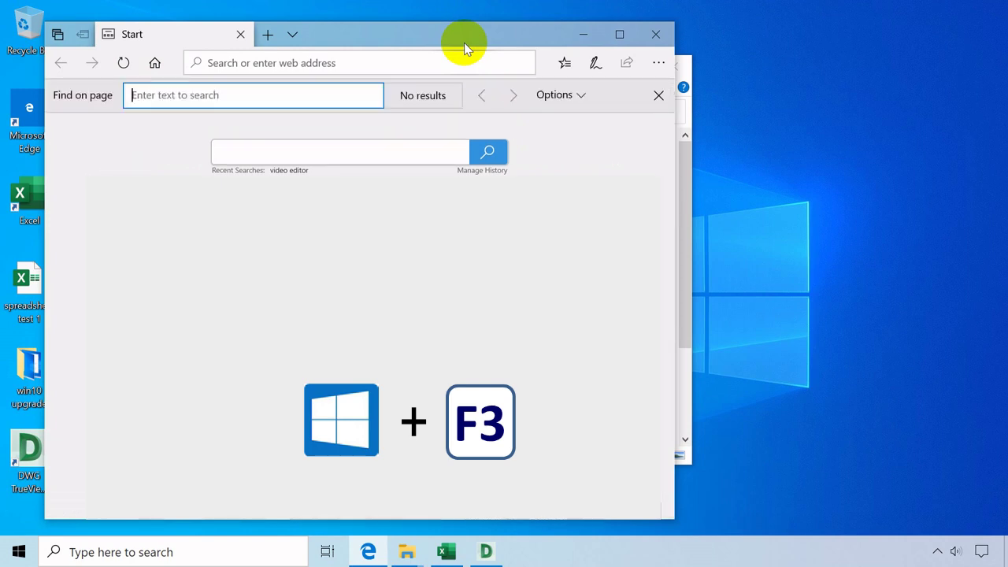
click(659, 95)
key(super+F3)
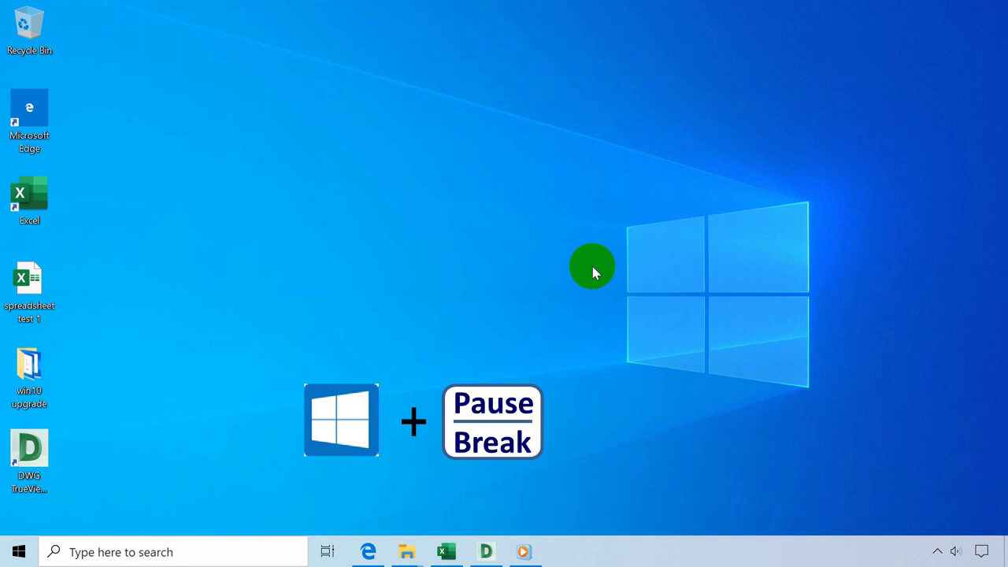
key(super+Pause)
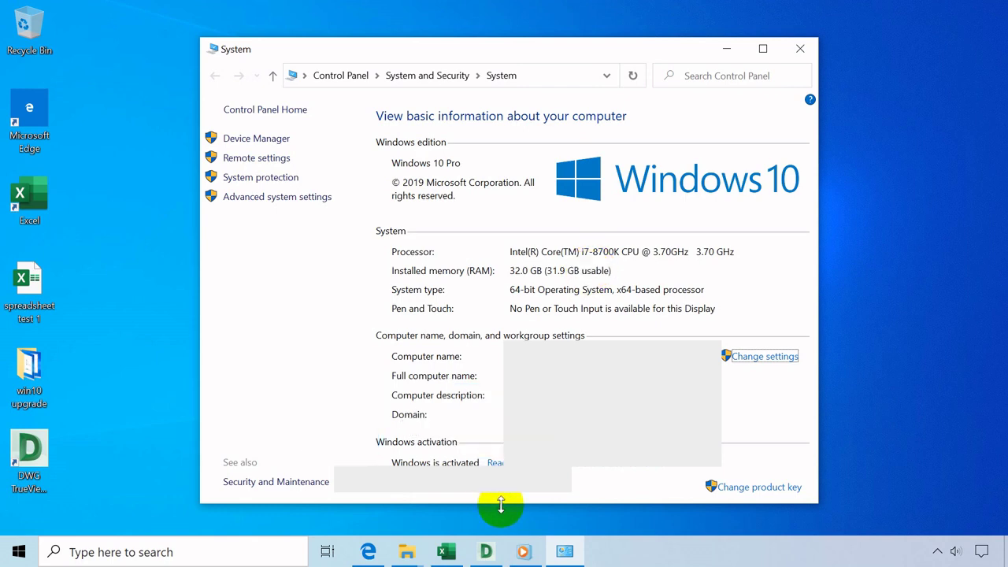
click(802, 48)
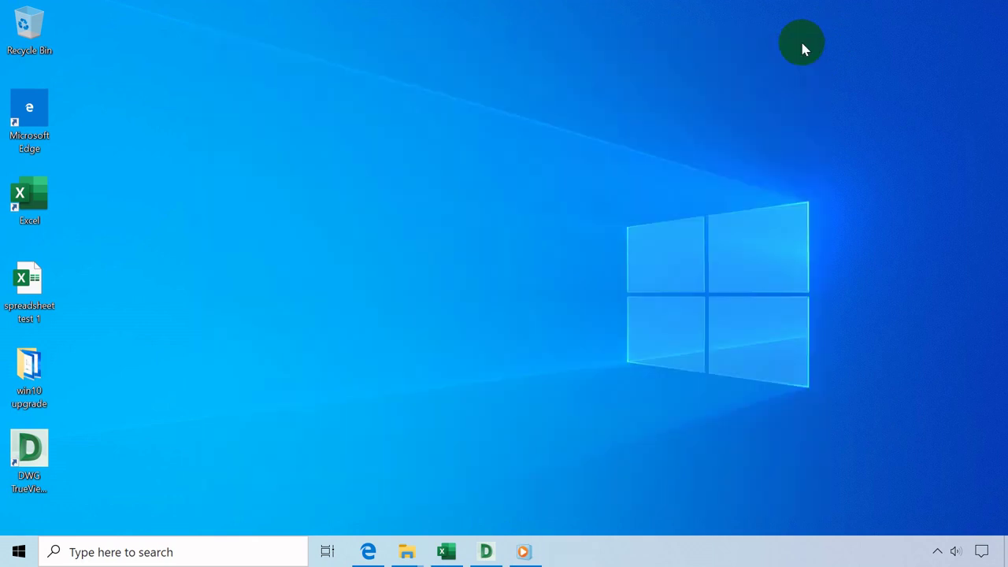
click(597, 265)
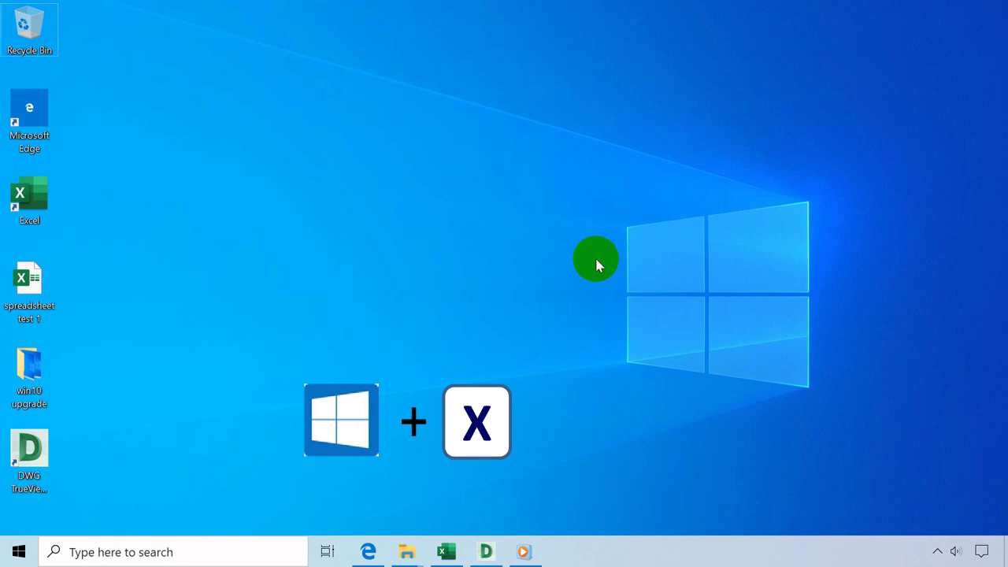
key(super+x)
key(Escape)
key(super+x)
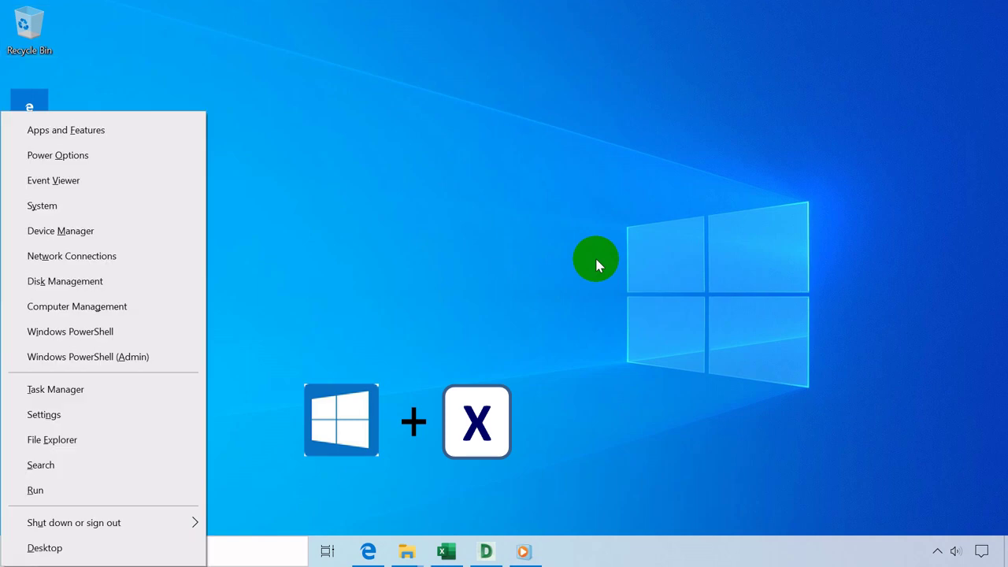
key(Escape)
key(super+x)
key(Escape)
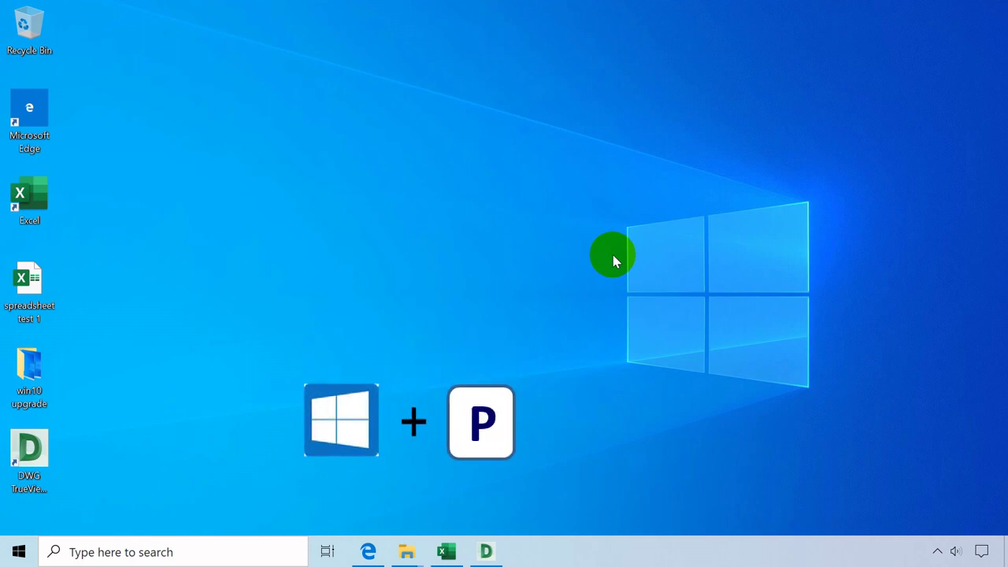
key(super+p)
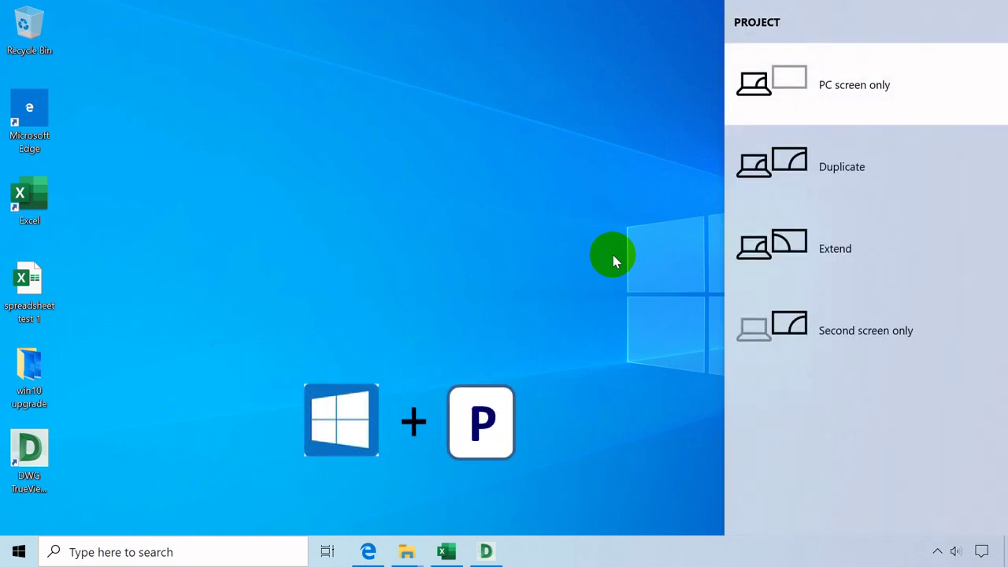
key(Escape)
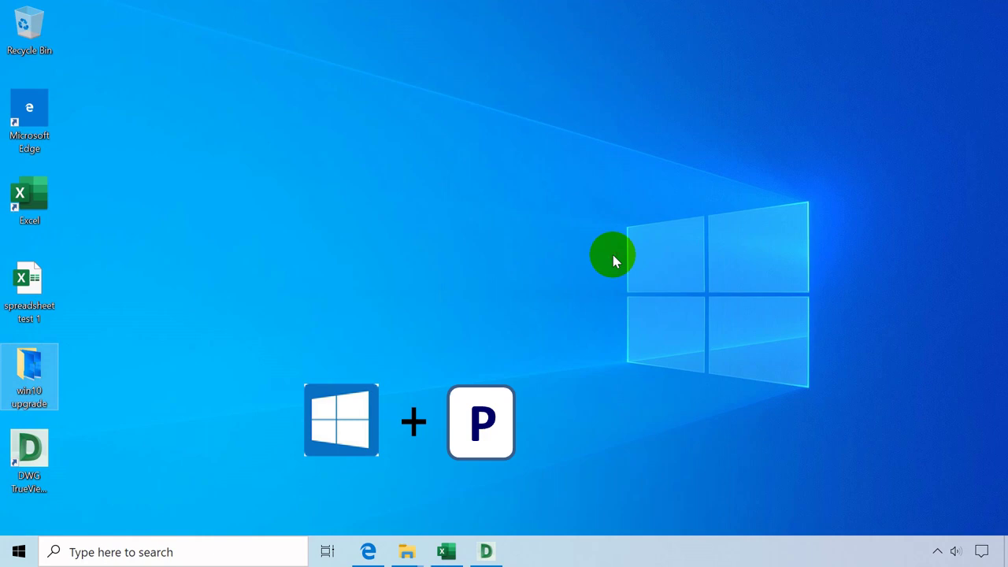
key(super+p)
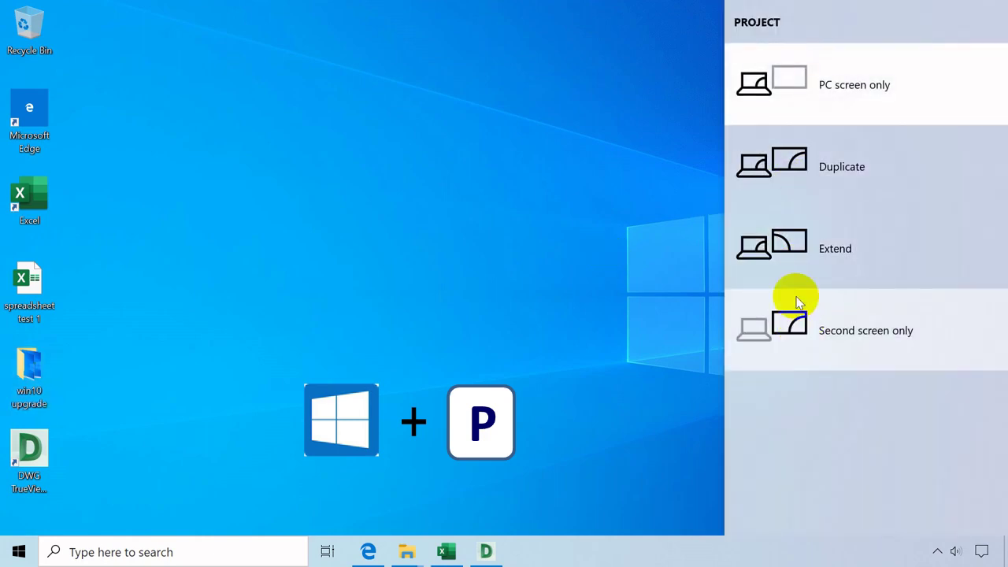
click(784, 86)
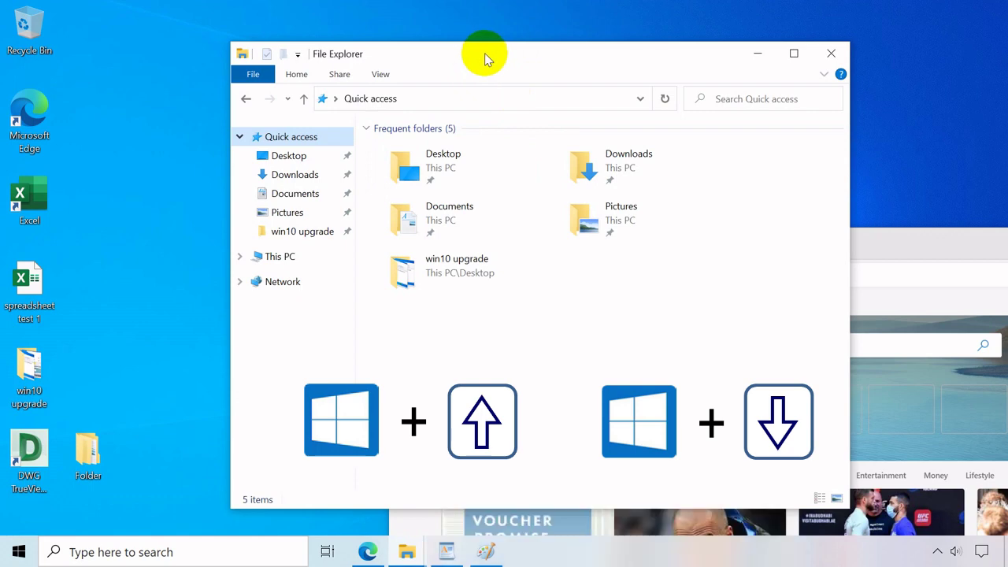
Step: Maximize and restore the File Explorer window three times with Win+Up and Win+Down
key(super+Up)
key(super+Down)
key(super+Up)
key(super+Down)
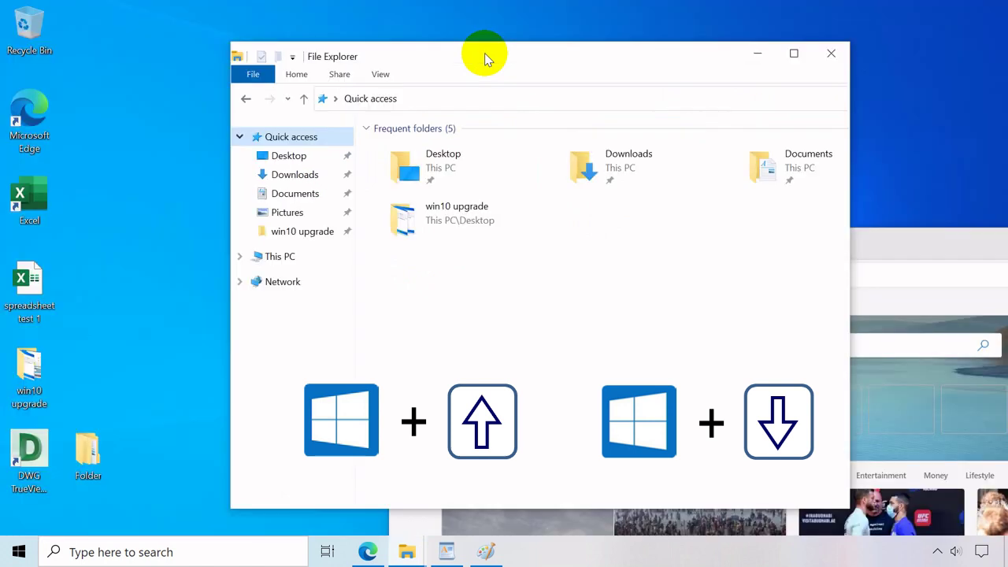
key(super+Up)
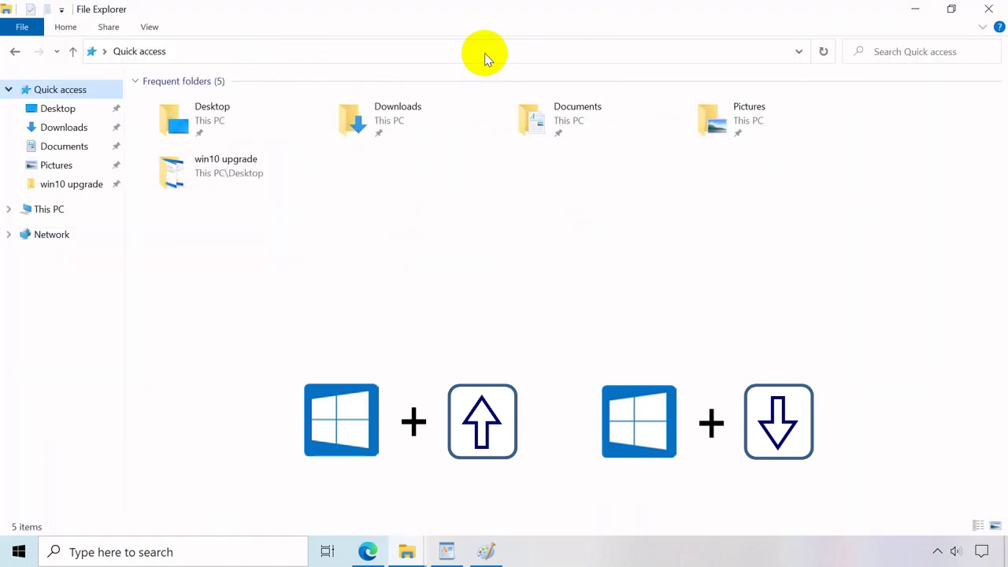
key(super+Down)
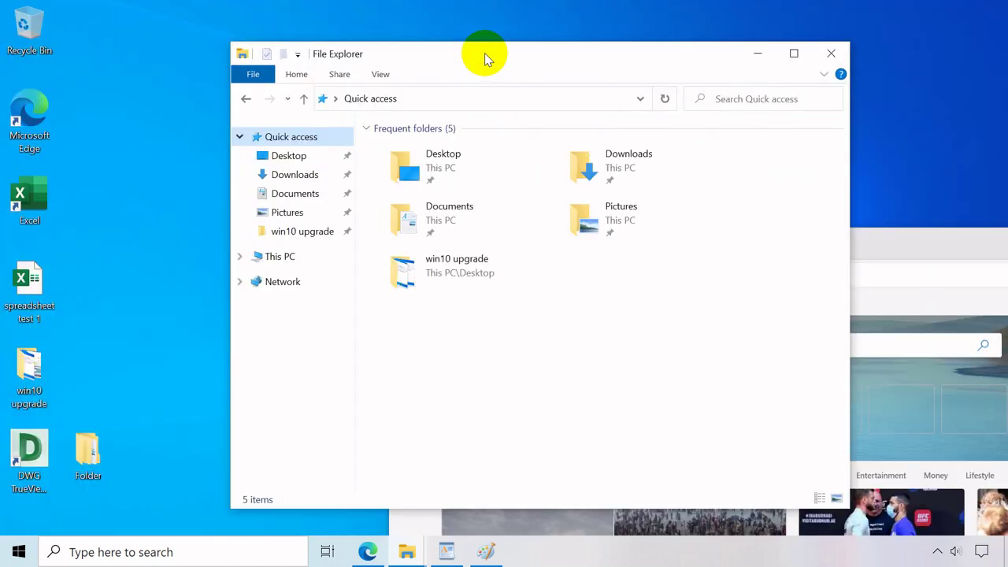
Step: Minimize and restore the background windows behind Explorer, then behind WordPad, using Win+Home
key(super+Home)
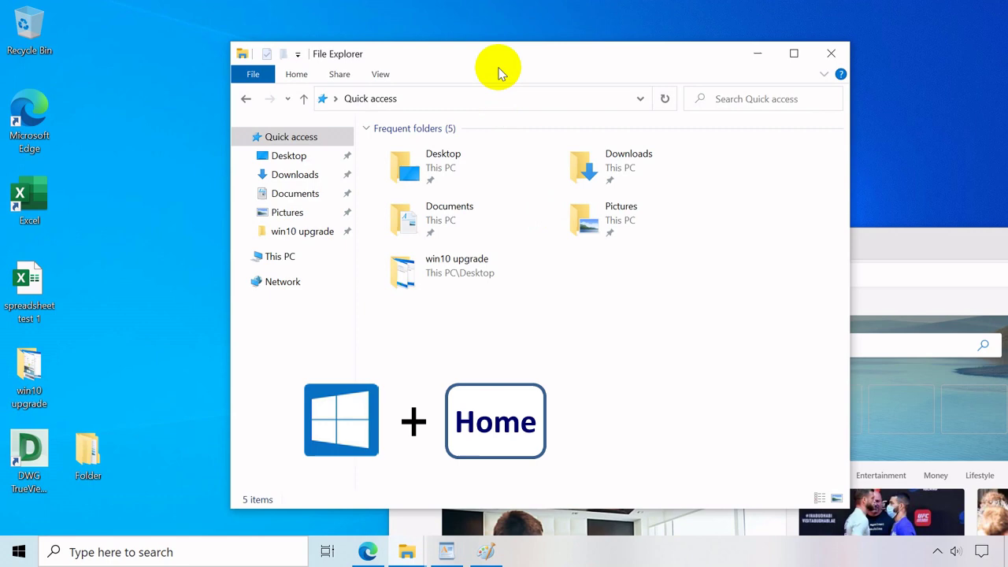
key(super+Home)
key(super+Home)
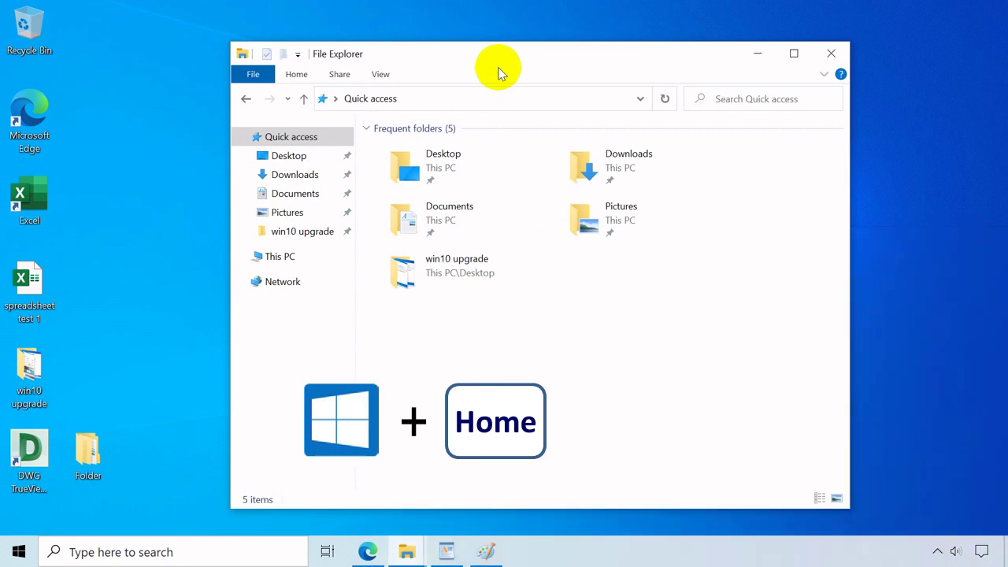
key(super+Home)
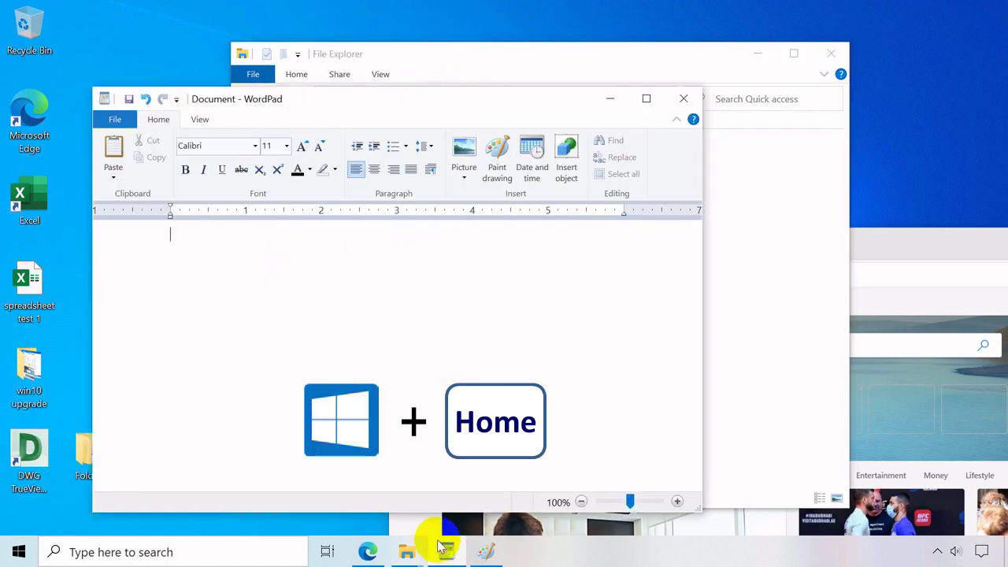
key(super+Home)
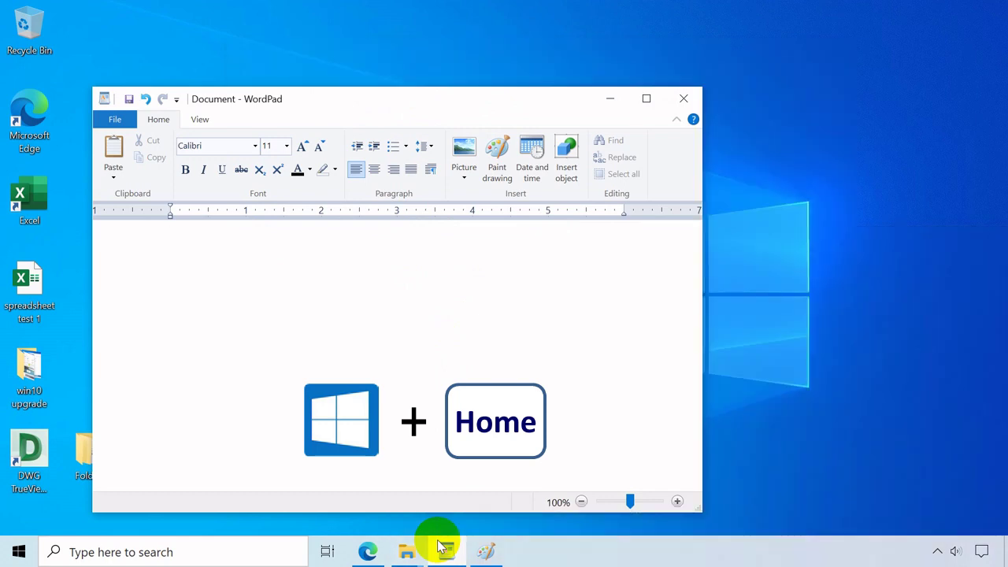
key(super+Home)
key(super+Home)
key(super+Home)
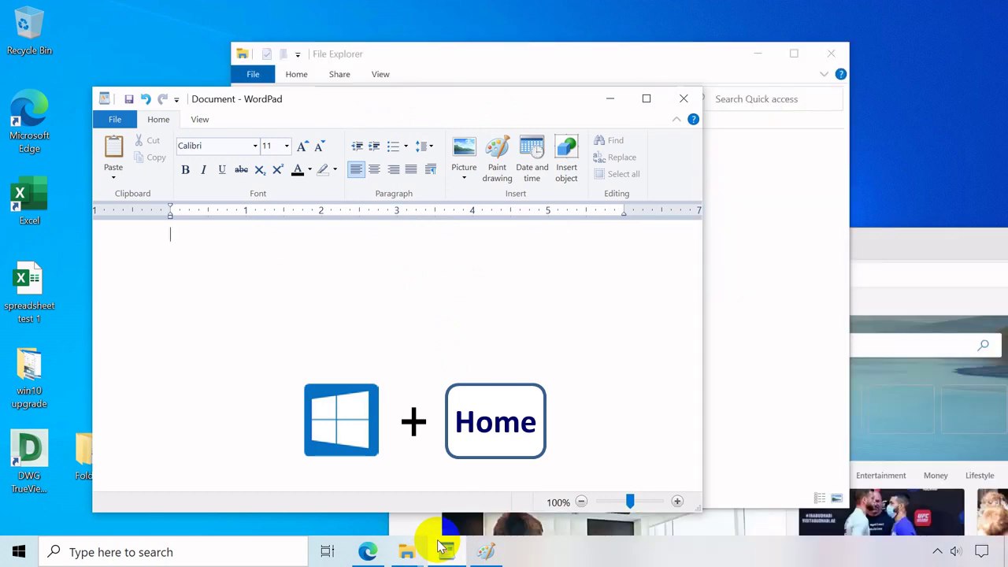
click(922, 248)
click(552, 105)
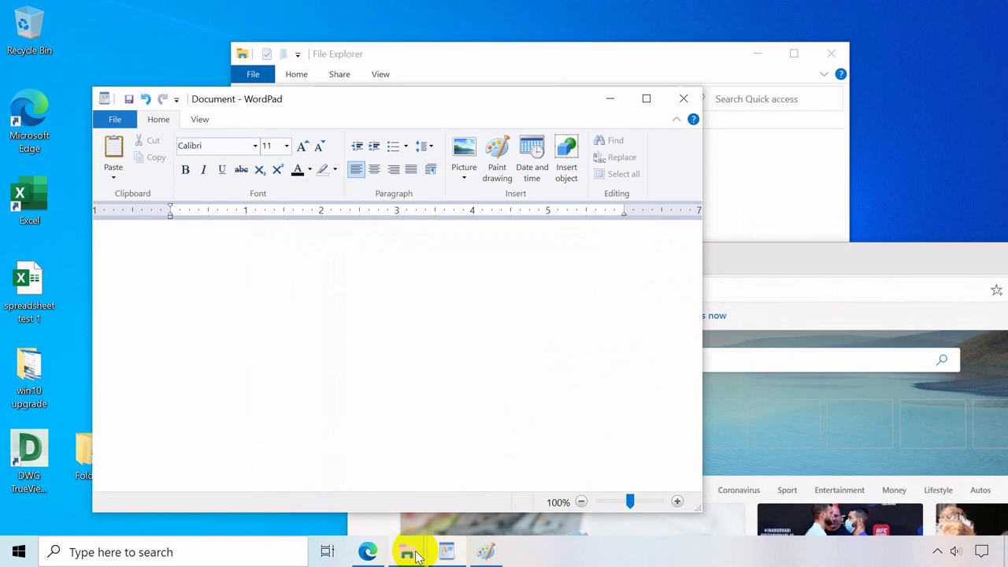
key(super+Home)
key(super+Home)
key(super+Home)
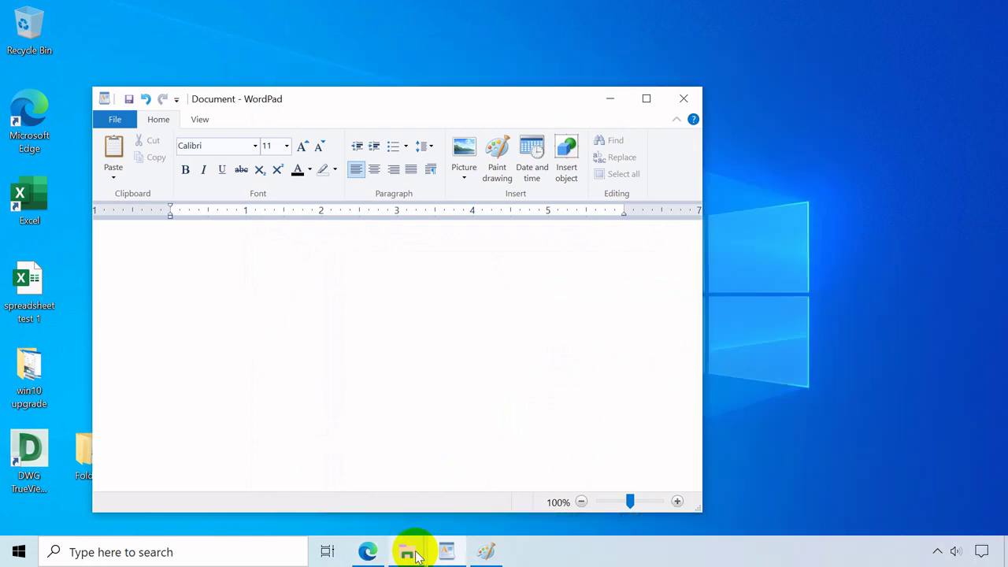
key(super+Home)
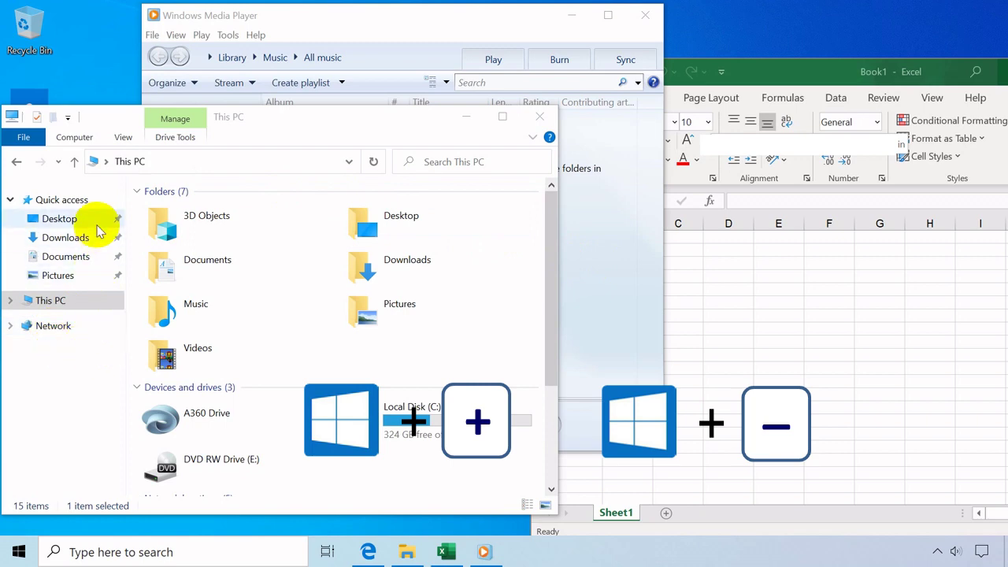
Step: Start Magnifier, zoom in to 300% and beyond, then zoom back out to 100%
key(super+plus)
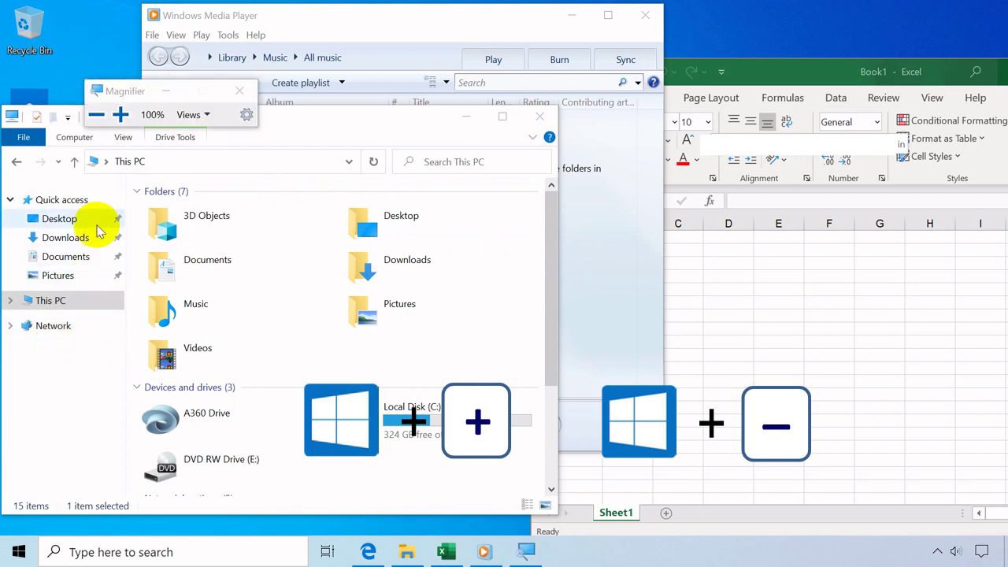
key(super+plus)
key(super+plus)
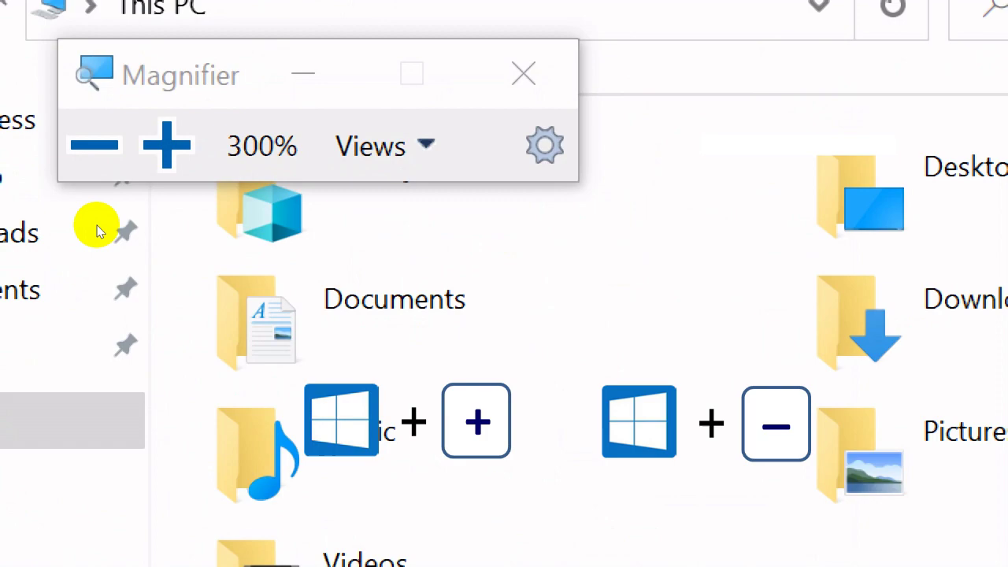
key(super+plus)
key(super+minus)
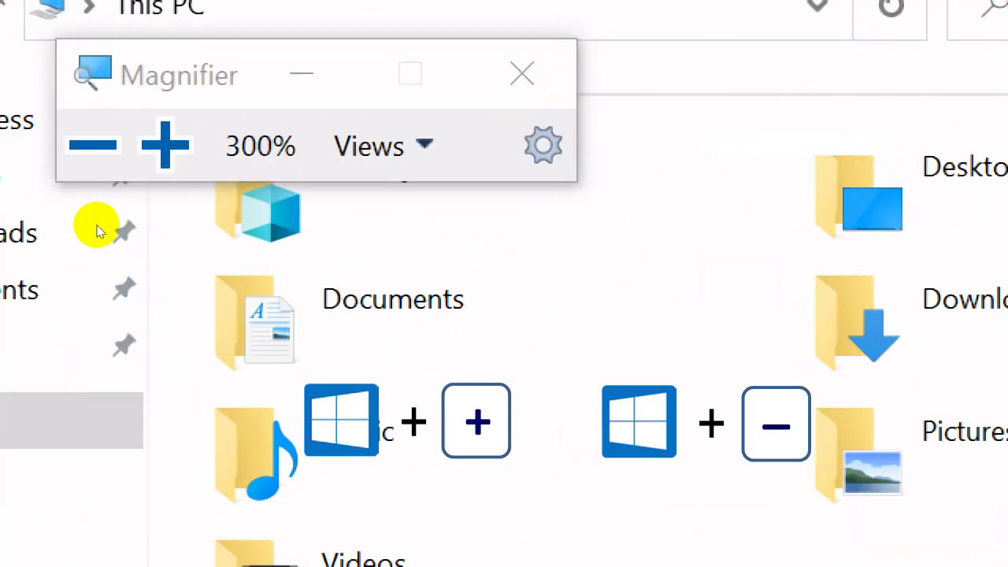
key(super+minus)
key(super+minus)
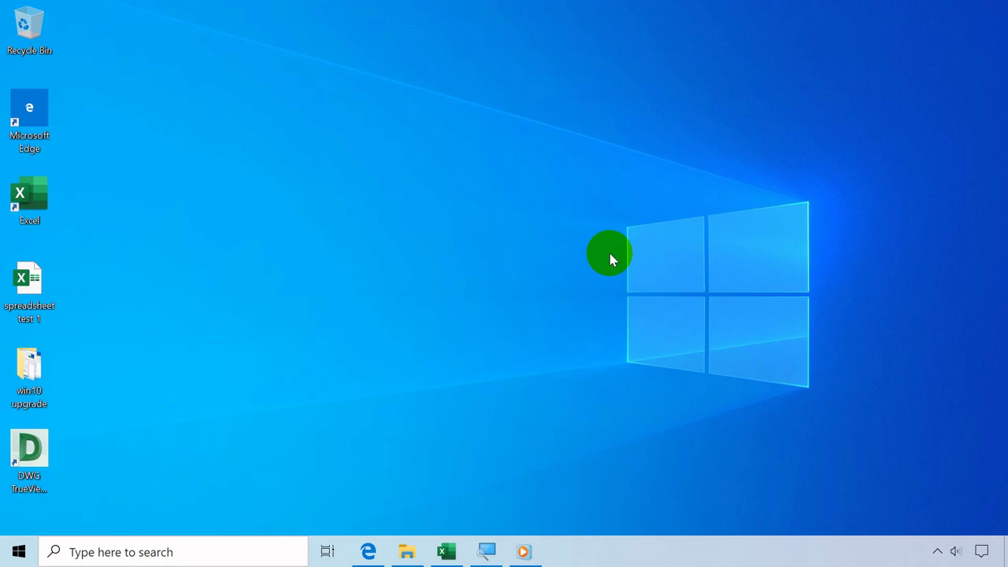
Step: Open the Run dialog holding 'notepad' and dismiss it without launching anything
key(super+r)
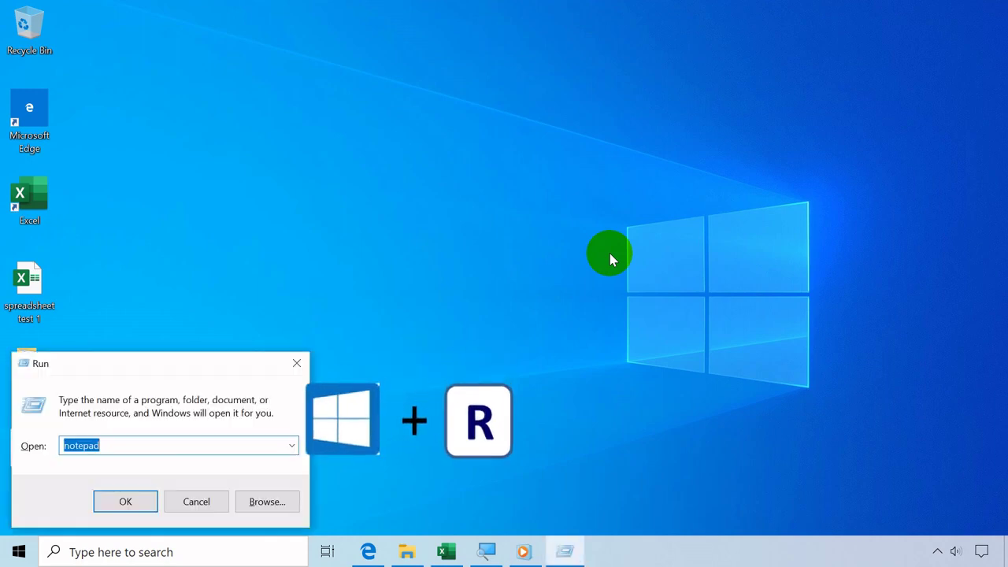
click(133, 451)
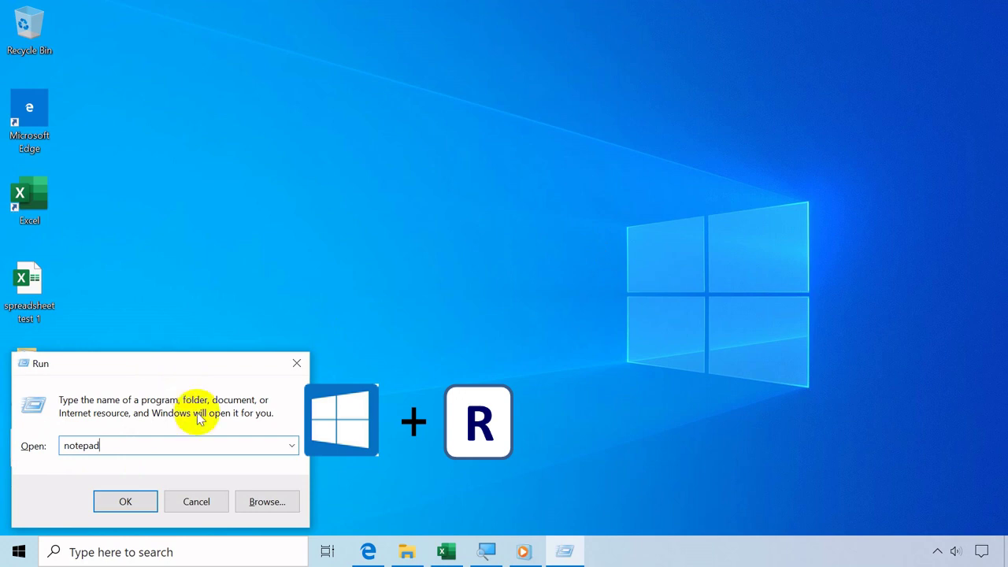
key(Return)
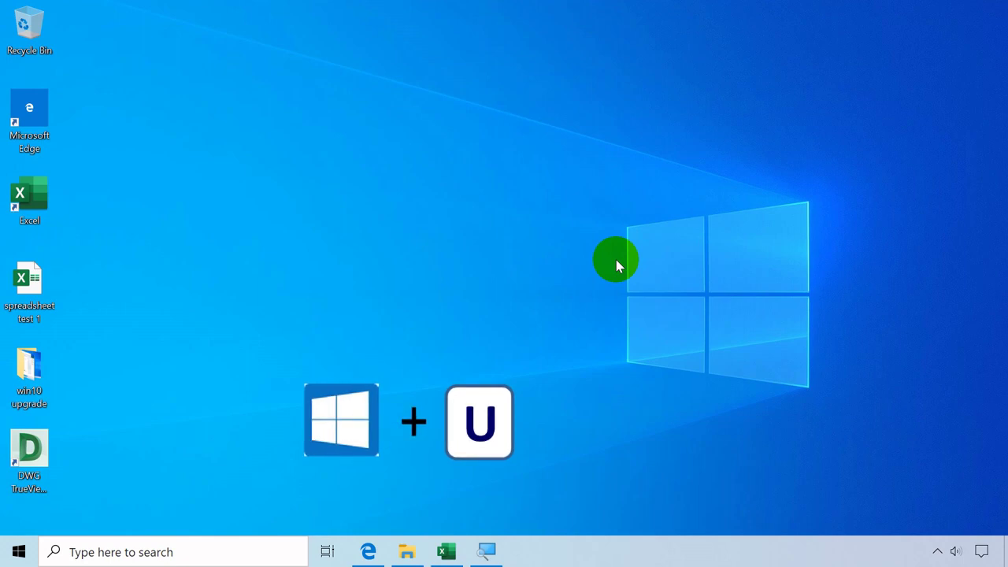
key(super+u)
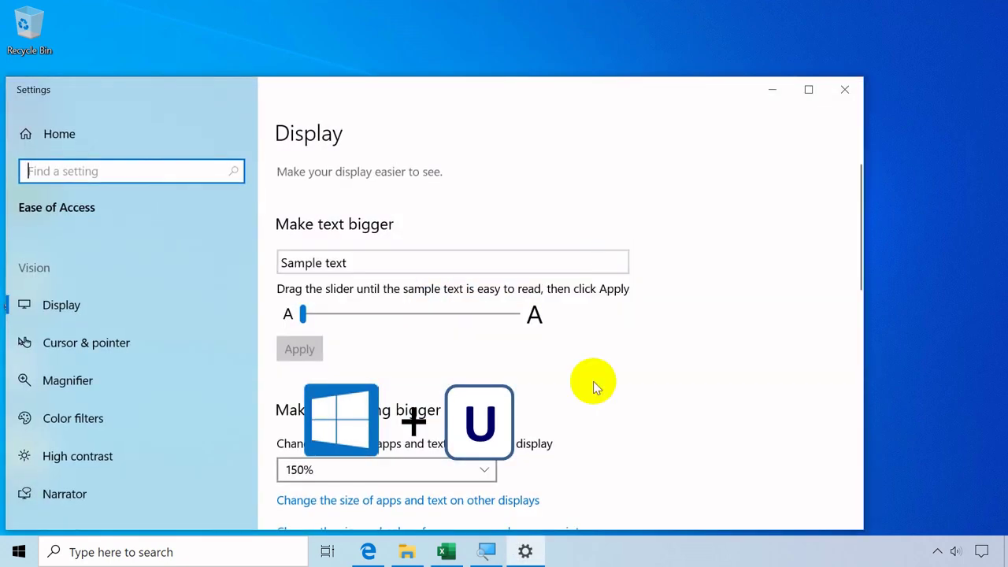
scroll(574, 366, down, 3)
scroll(572, 364, down, 9)
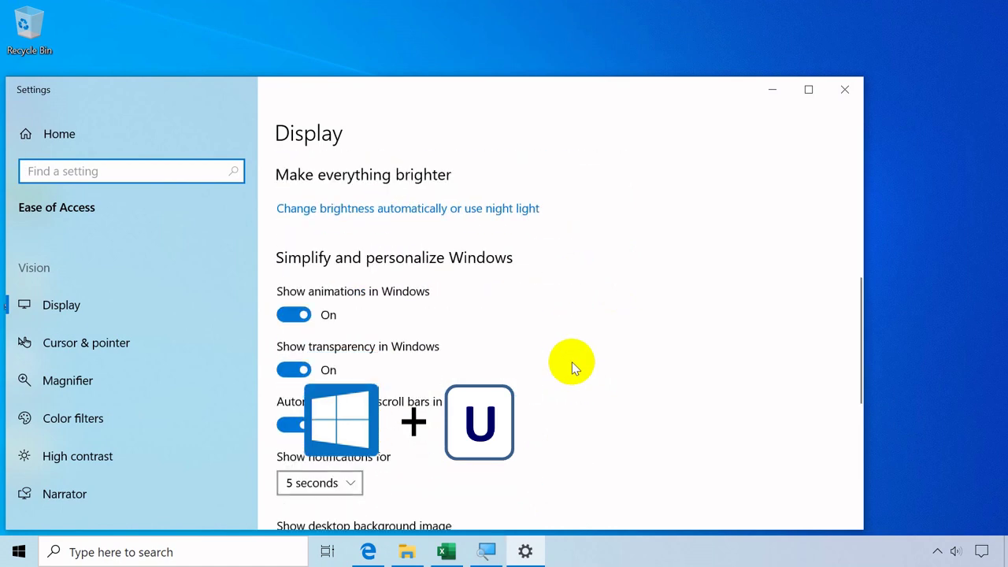
drag(463, 88, 482, 48)
scroll(497, 188, down, 6)
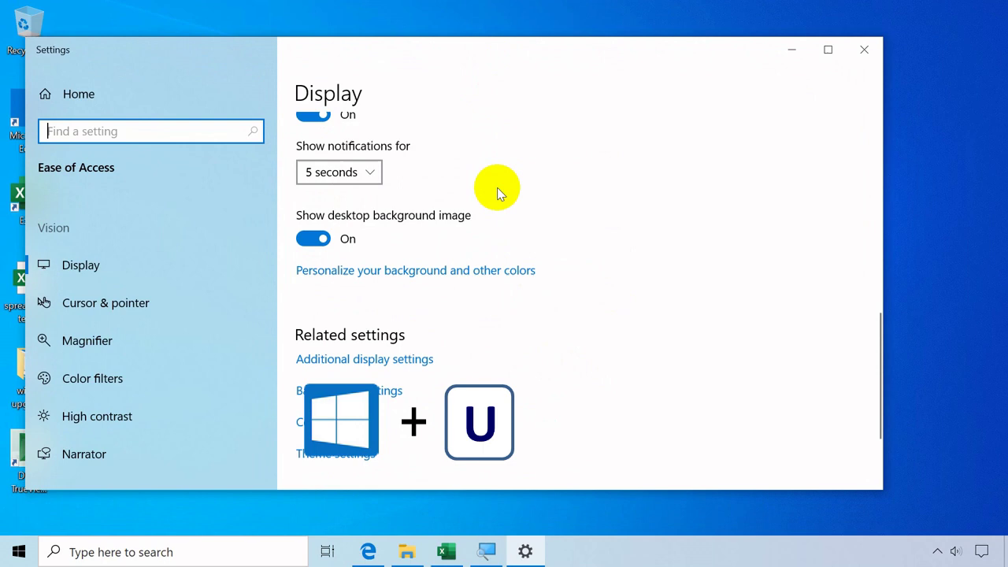
scroll(504, 193, up, 15)
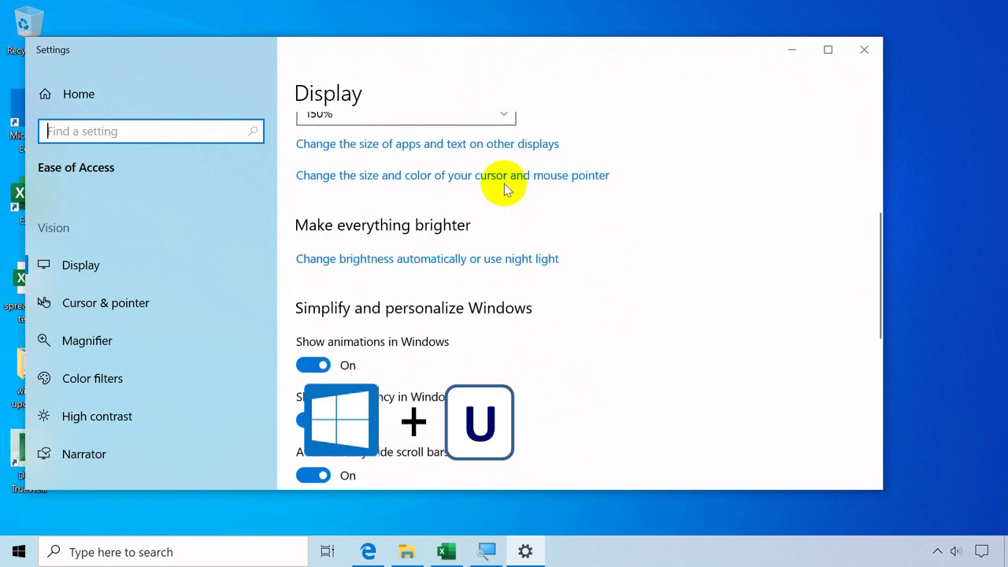
scroll(505, 189, up, 2)
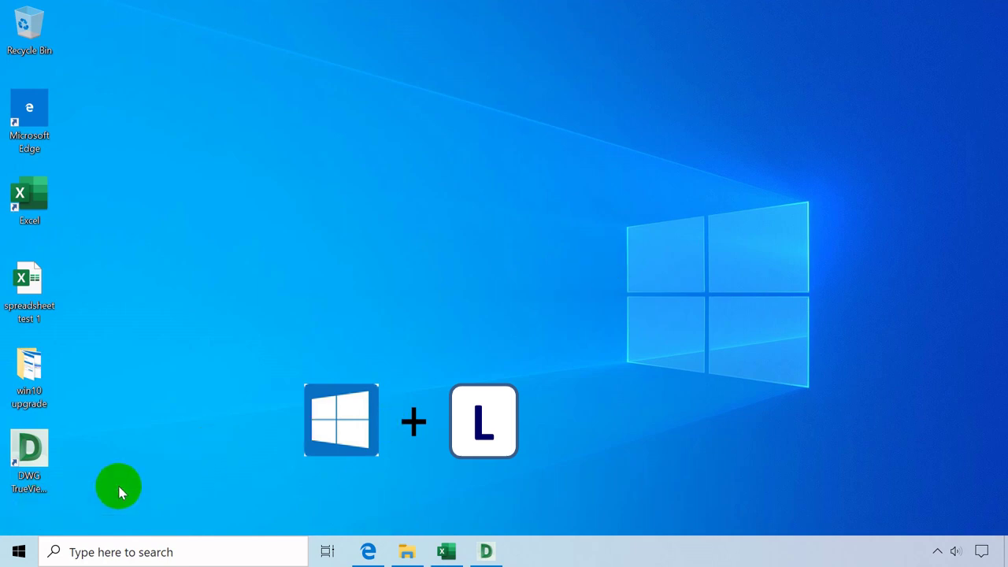
key(super+l)
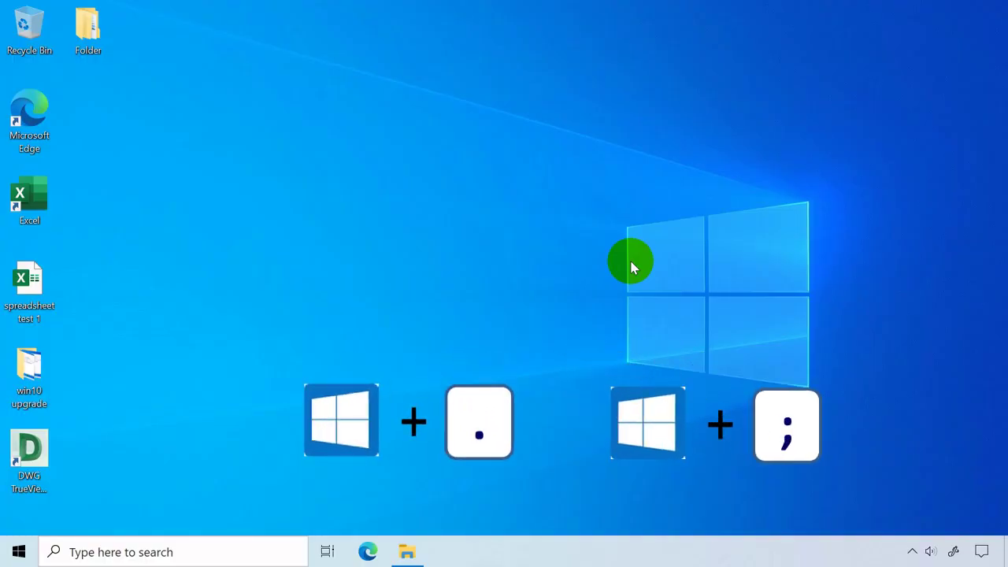
key(super+period)
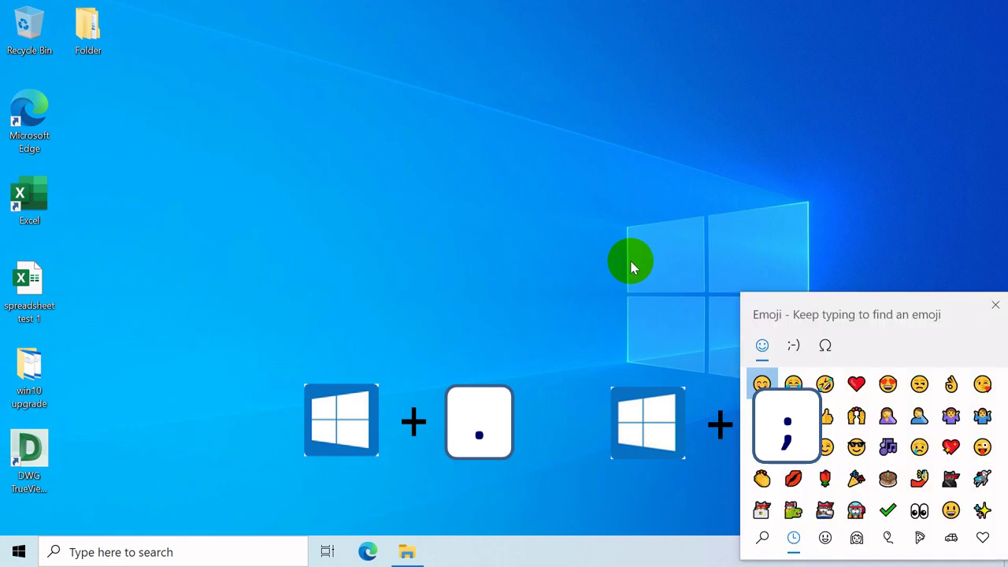
key(Escape)
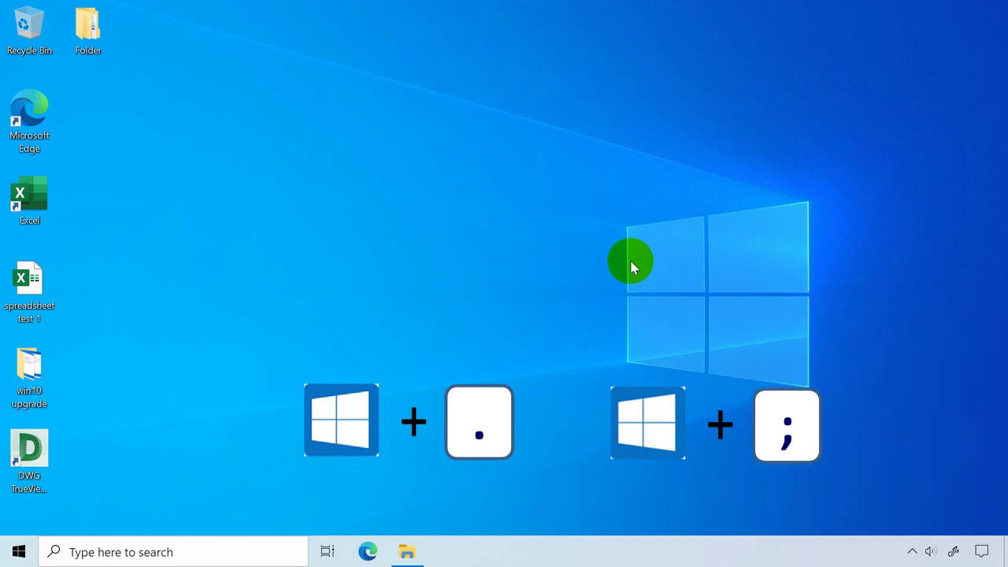
key(super+semicolon)
key(Escape)
key(super+period)
key(Escape)
key(super+semicolon)
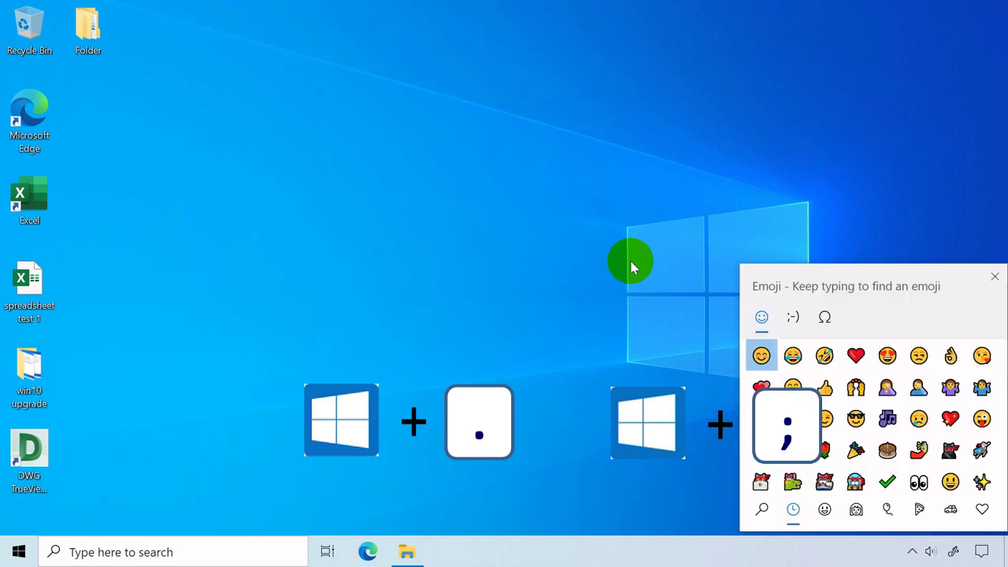
key(Escape)
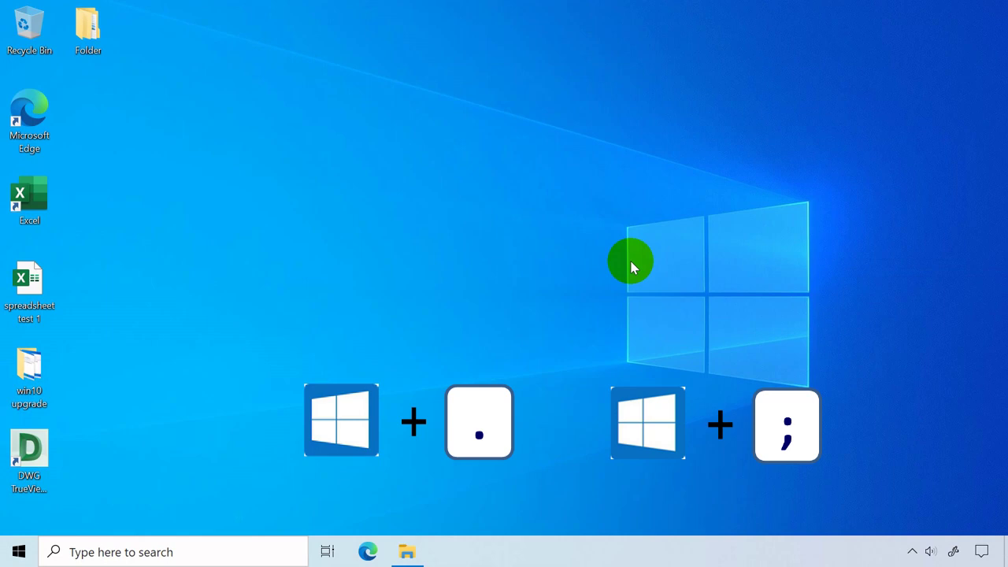
key(super+period)
key(Escape)
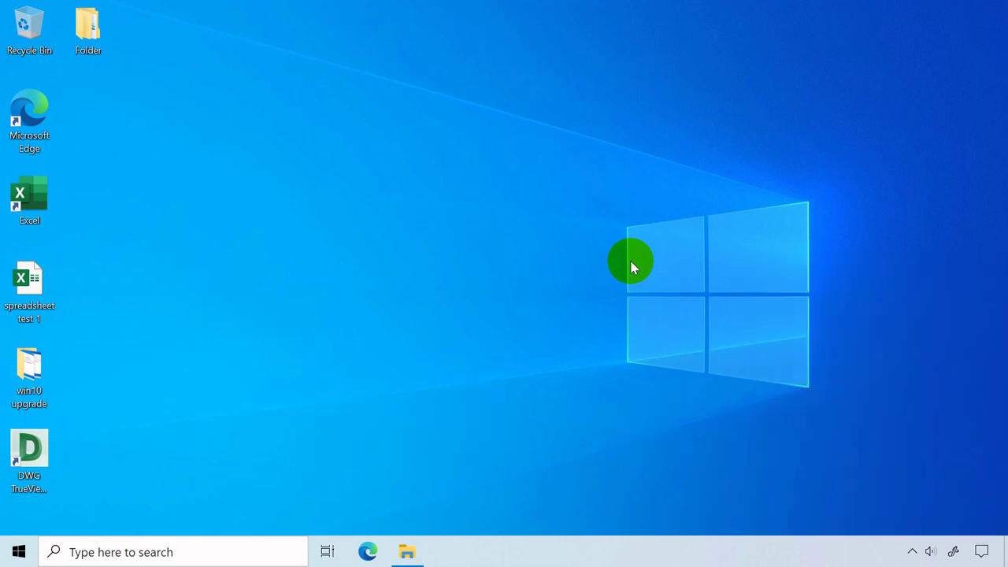
click(630, 267)
key(super+alt+d)
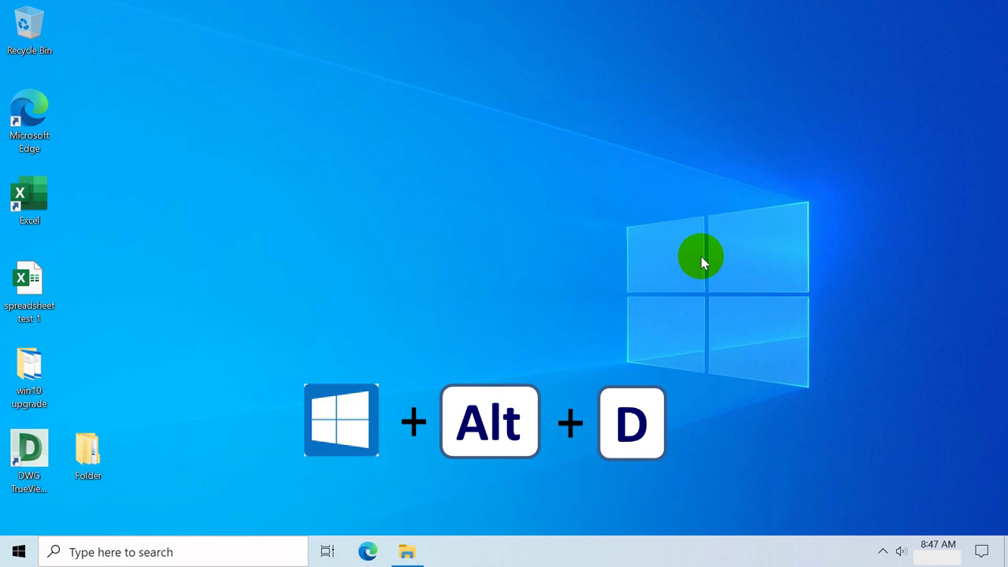
key(super+alt+d)
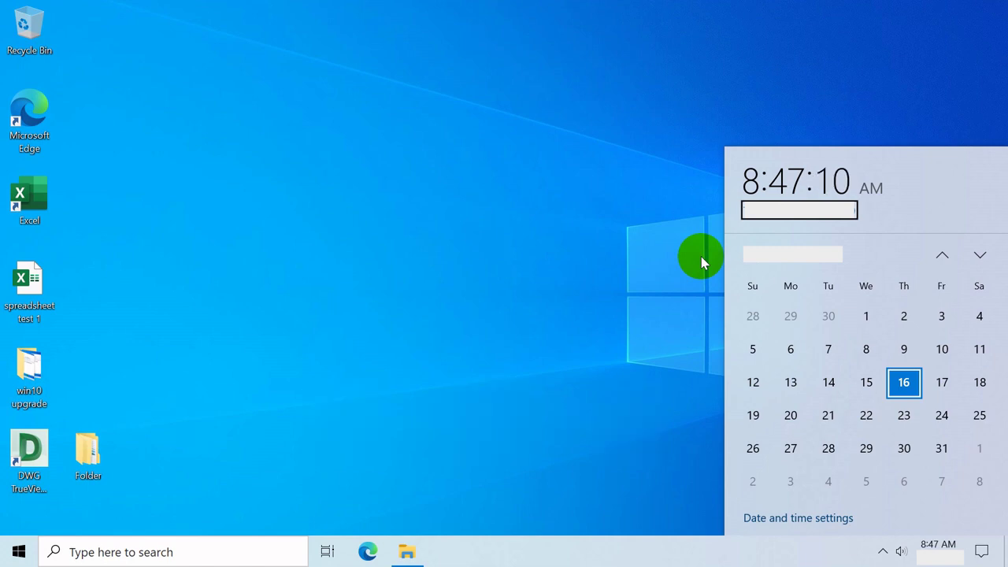
key(super+b)
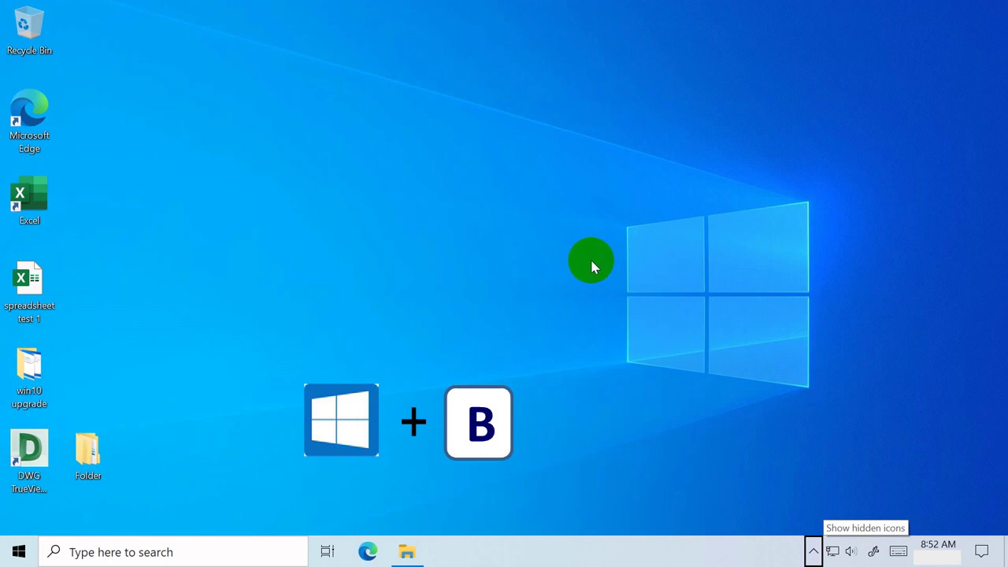
key(Right)
key(Right)
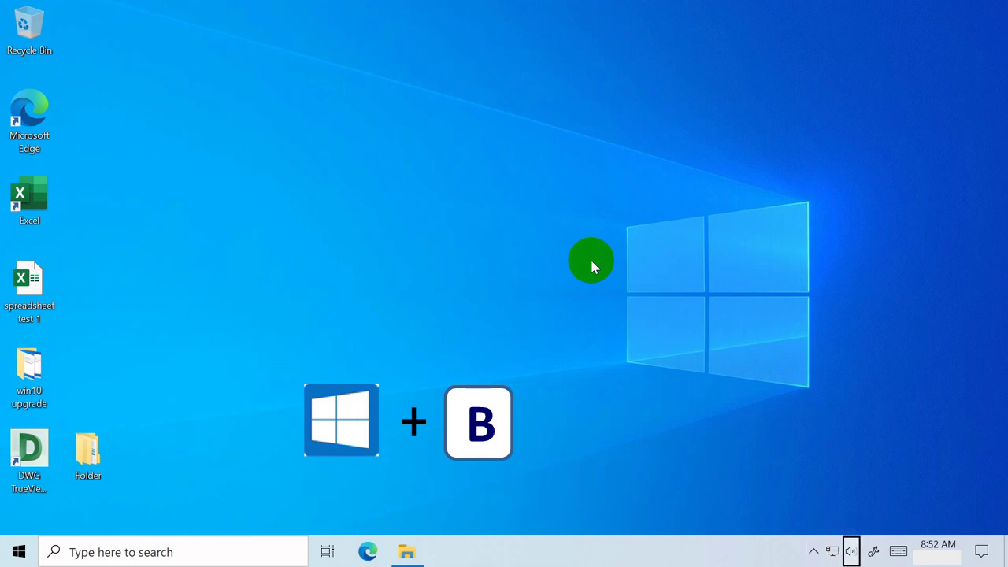
key(Right)
key(Right)
key(Right)
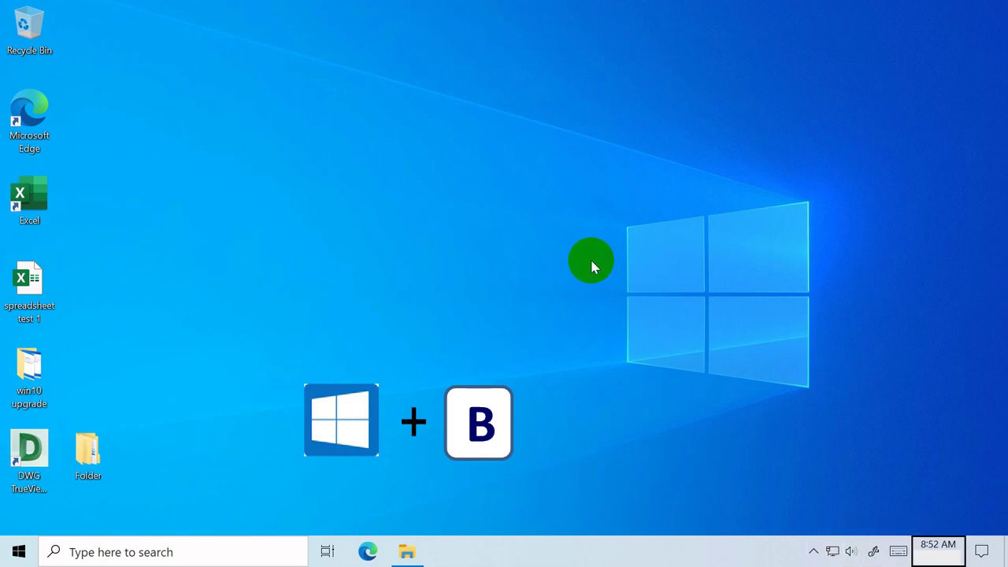
key(Right)
key(Left)
key(Left)
key(Left)
key(Left)
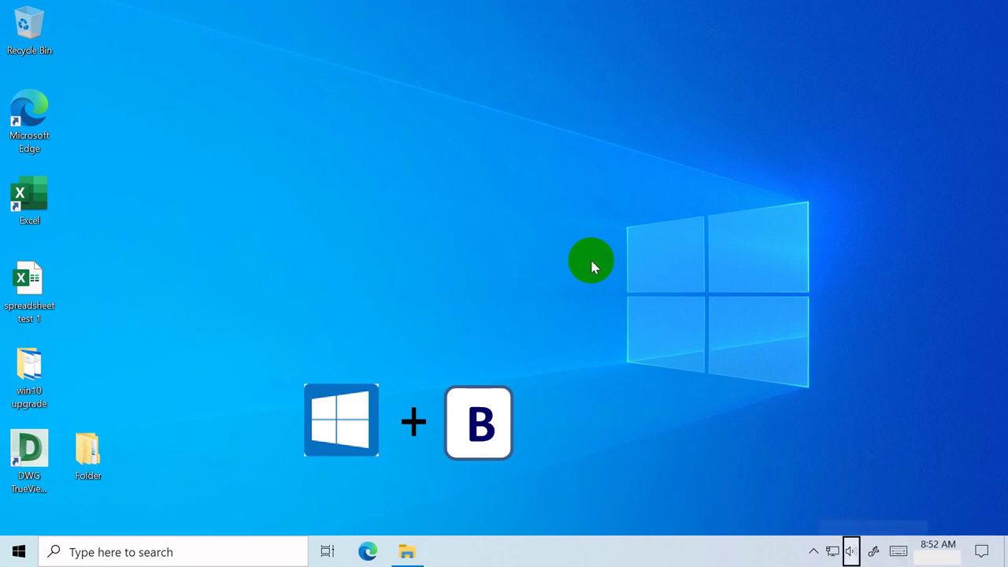
key(Left)
key(Left)
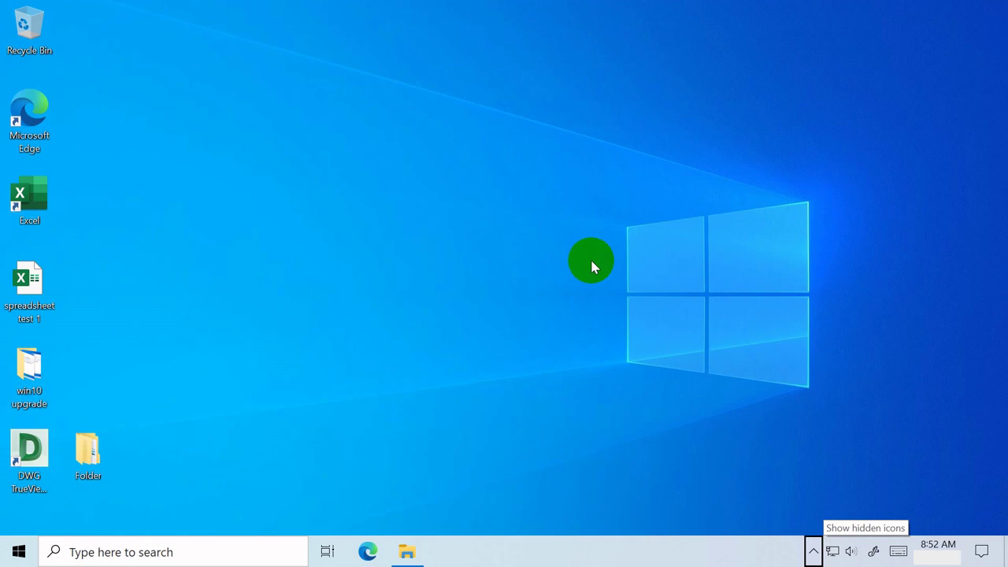
key(super+i)
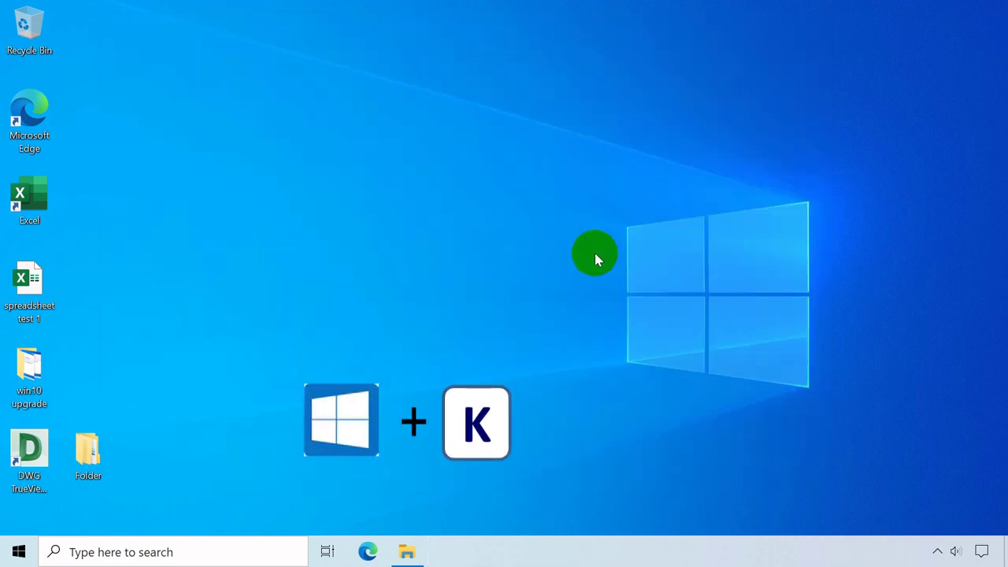
Step: Open and close the wireless-display Connect panel, then open and dismiss the Search panel
key(super+k)
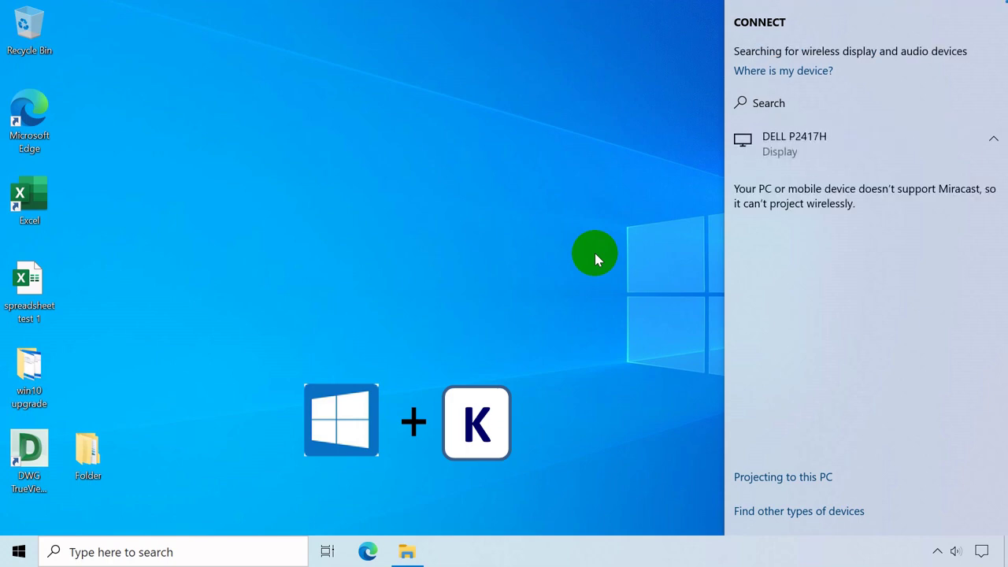
key(Escape)
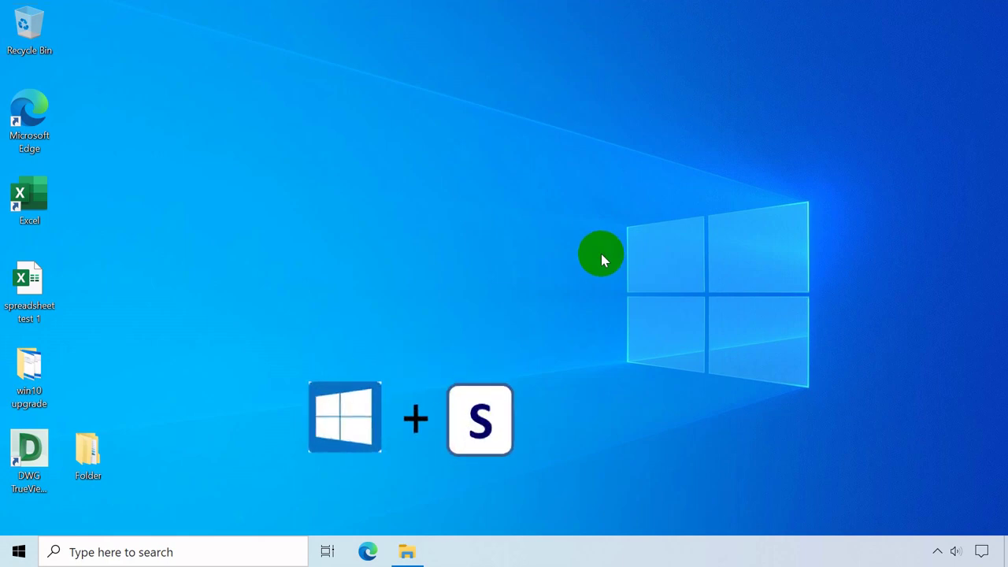
key(super+s)
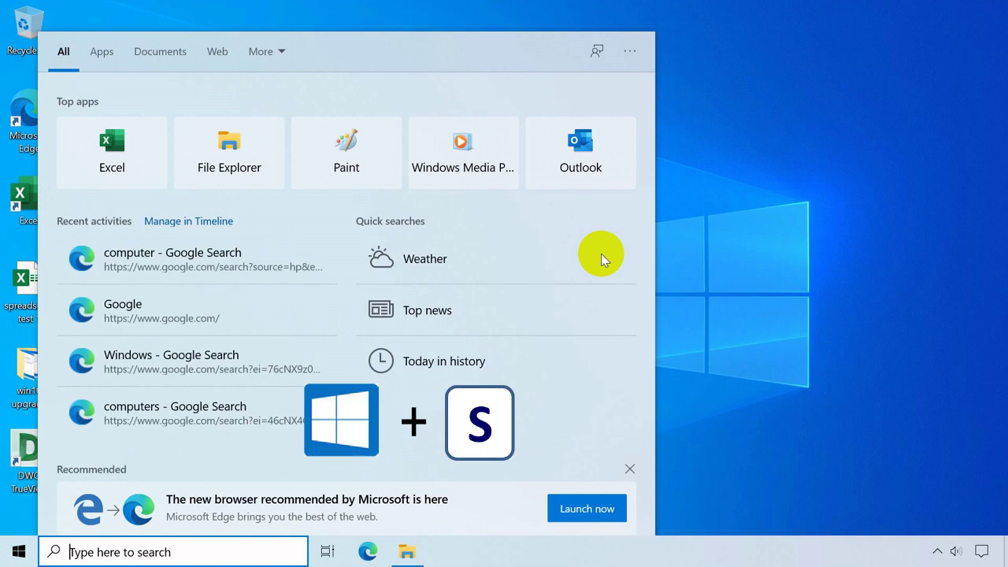
click(732, 272)
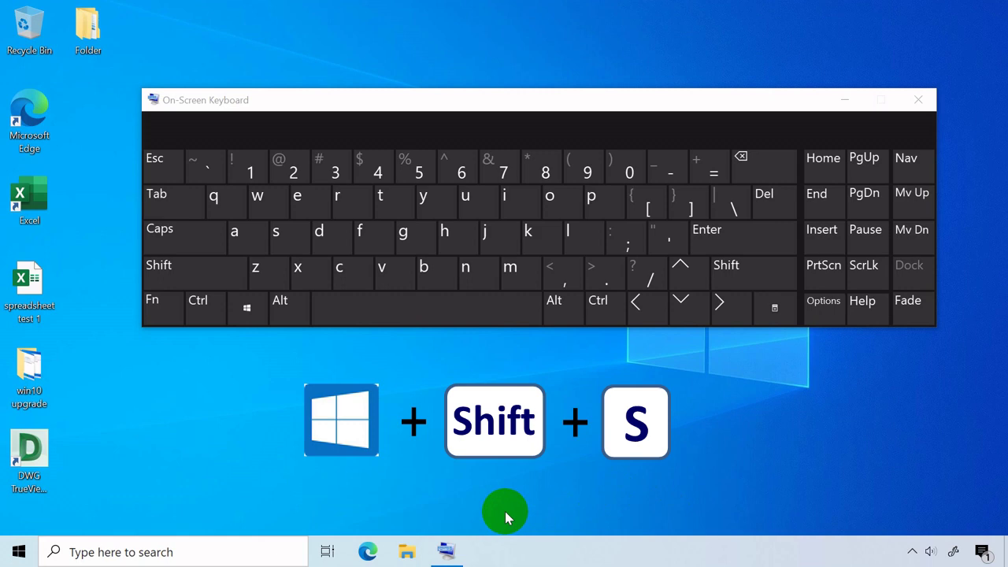
Step: Snip the On-Screen Keyboard area to the clipboard with Win+Shift+S
key(super+shift)
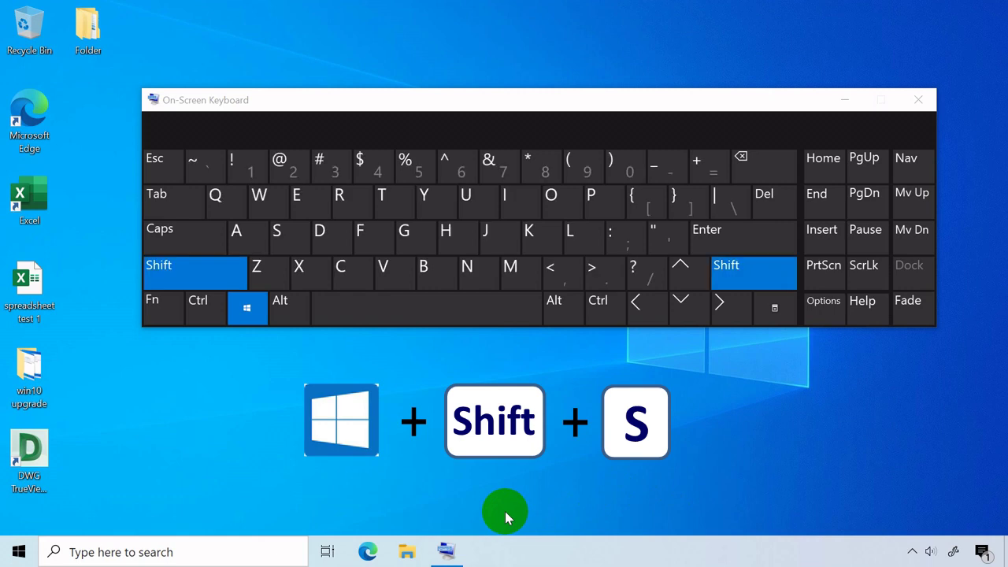
key(super+shift+s)
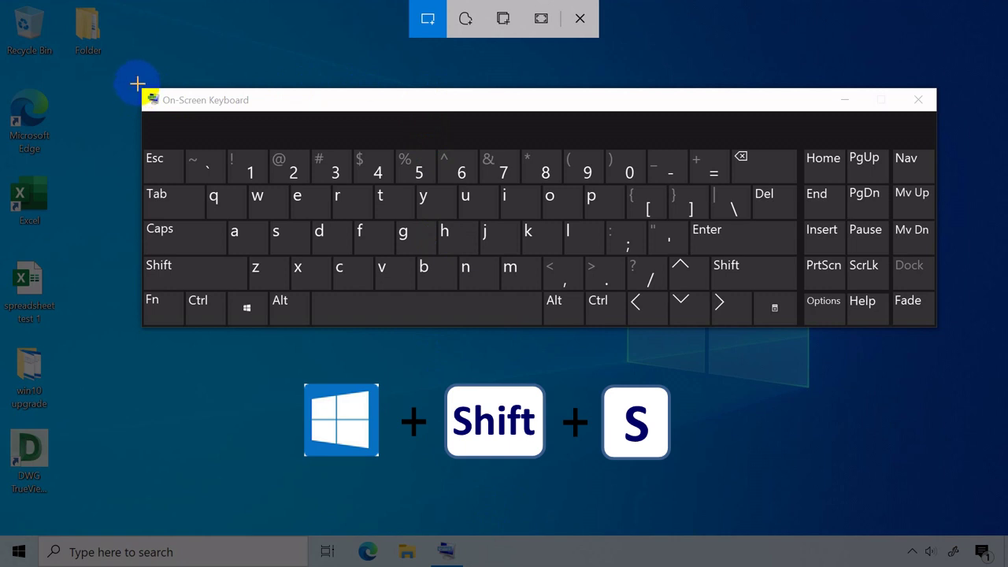
drag(135, 89, 937, 326)
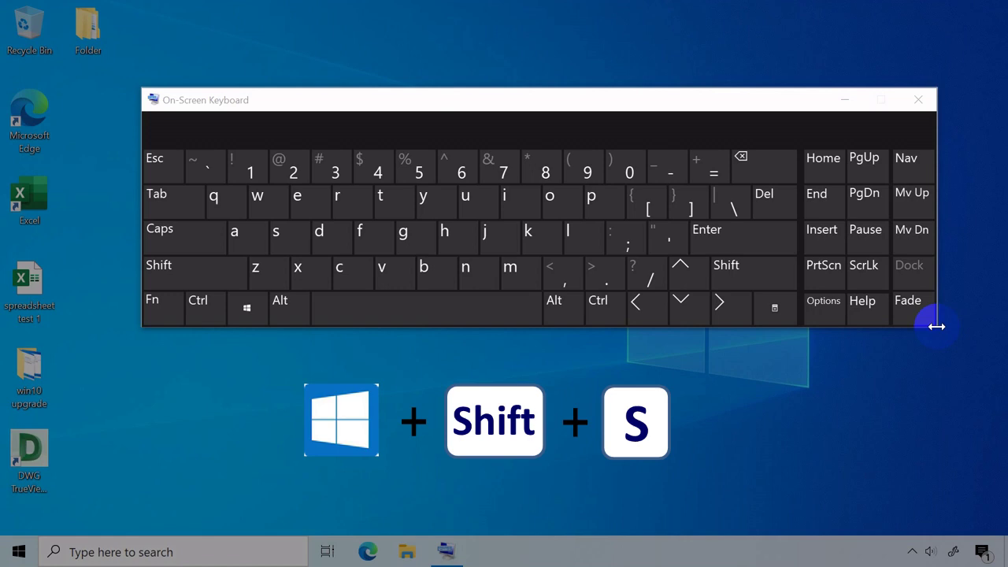
Step: Launch mspaint from search and paste the keyboard screenshot onto the canvas
click(82, 552)
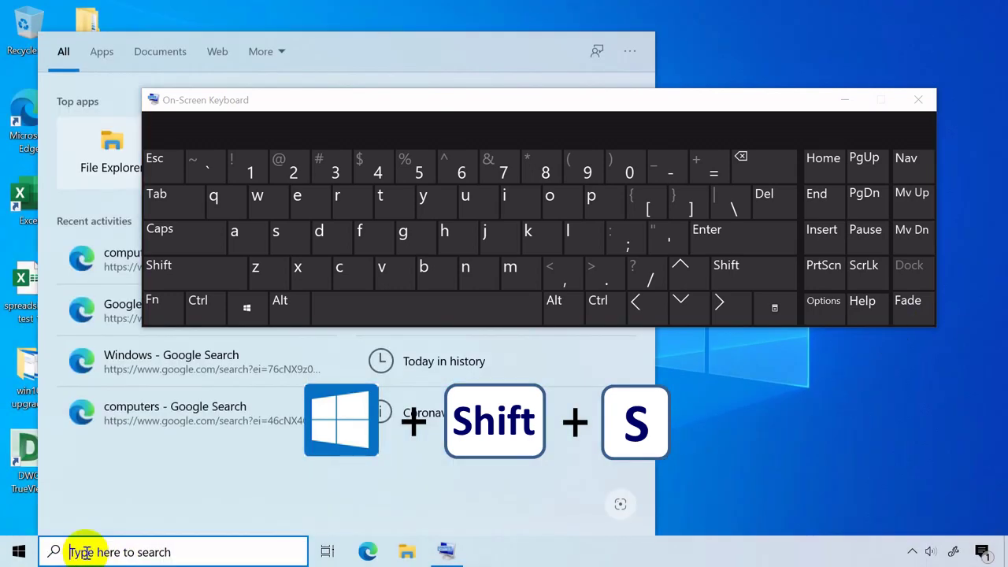
text(mspaint)
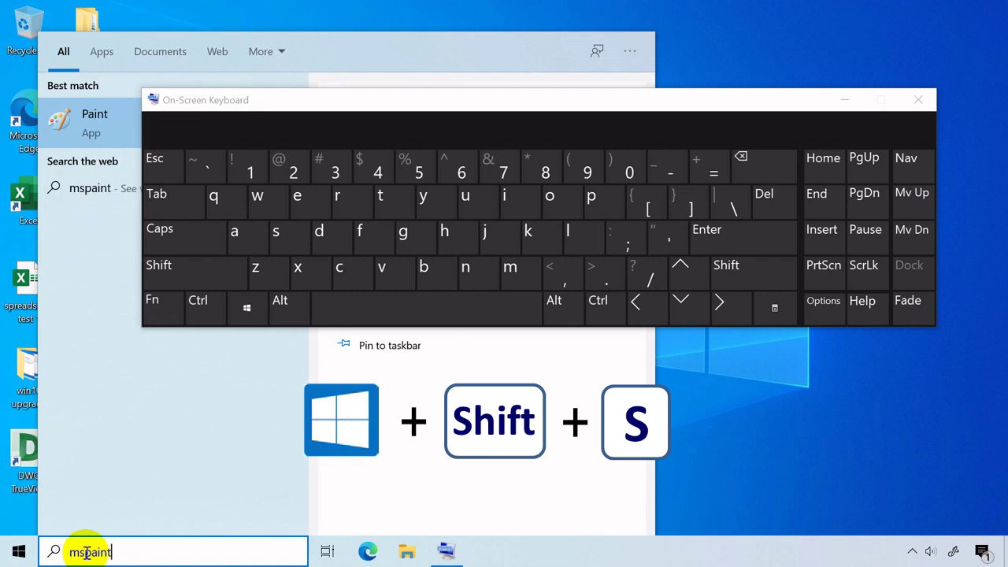
key(Return)
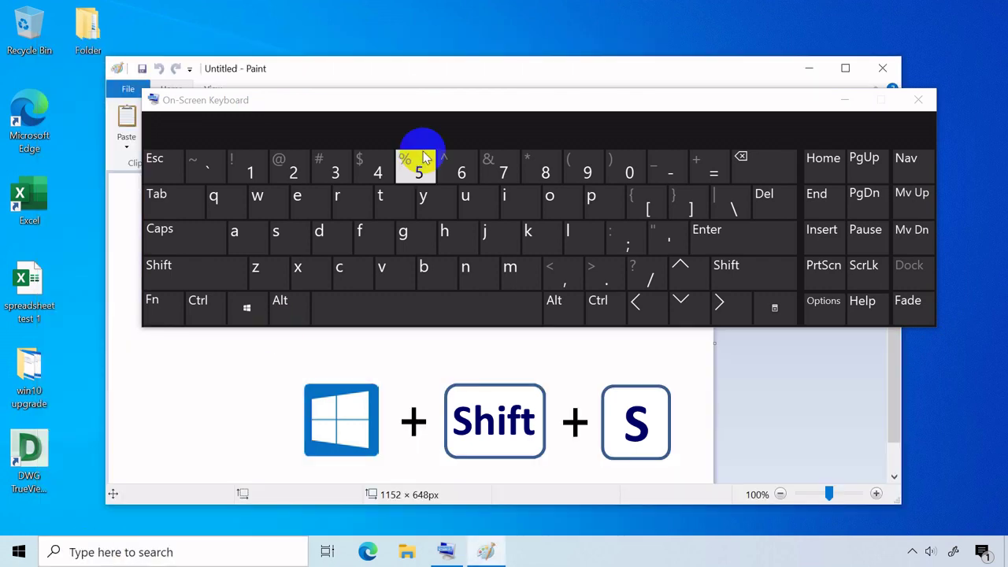
key(super+shift+s)
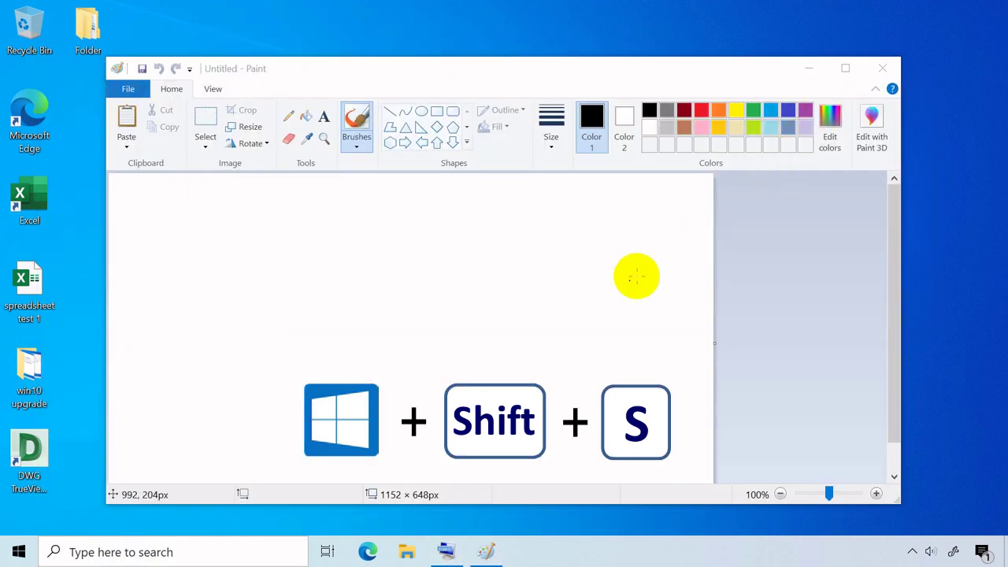
click(185, 312)
key(ctrl+v)
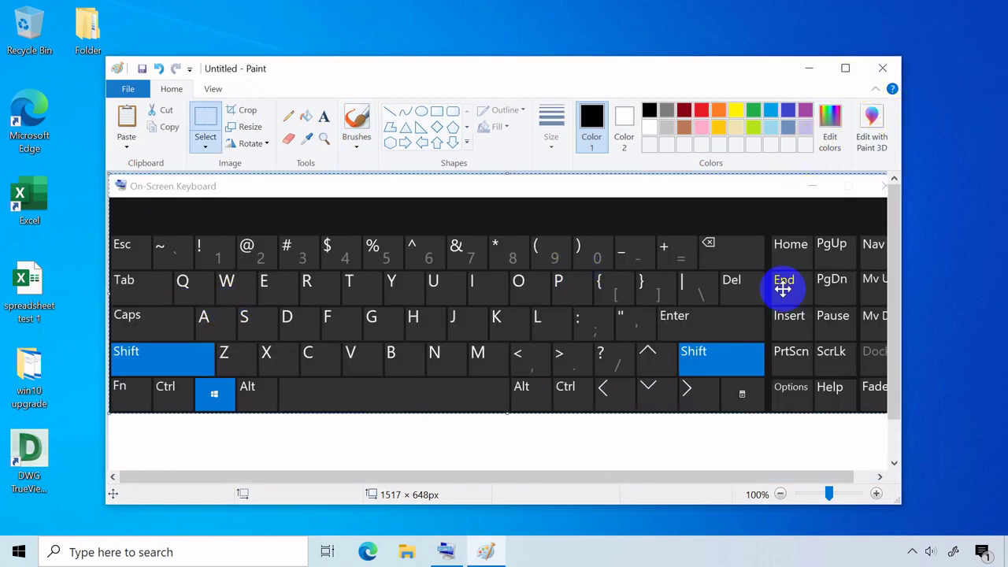
scroll(776, 293, down, 1)
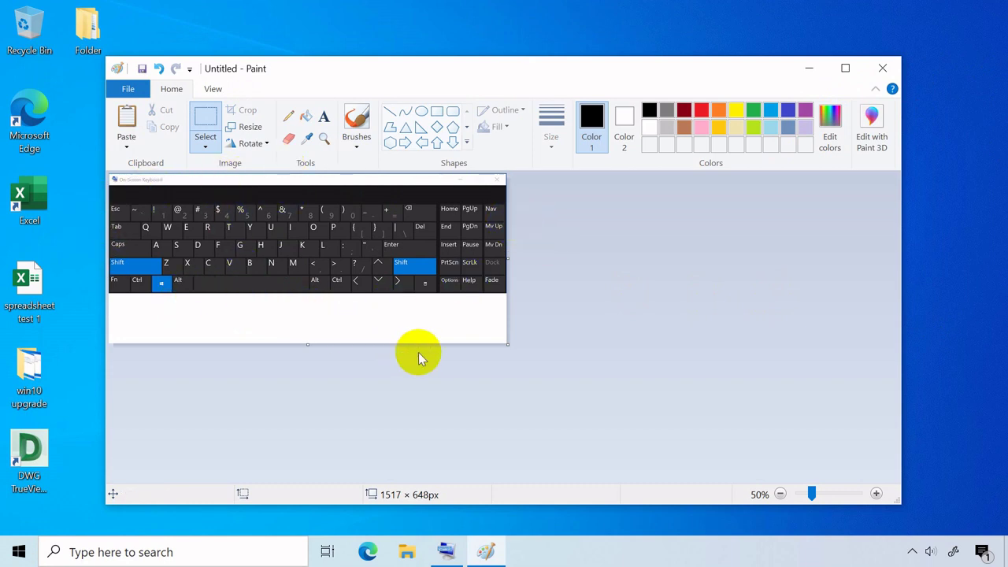
Step: Minimize all windows, then Alt+Tab through the open windows until the WordPad document is in front
key(super+m)
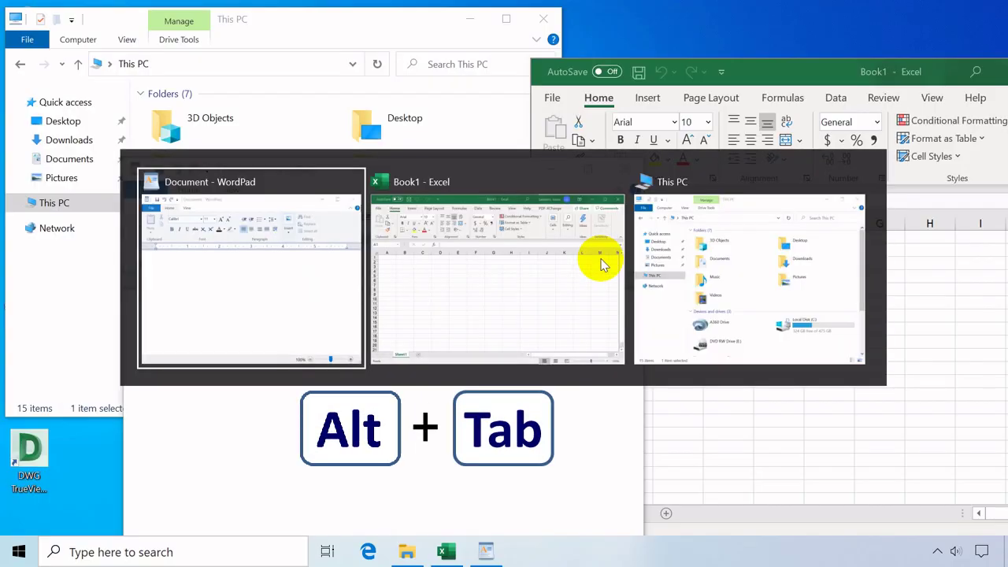
key(alt+Tab)
key(alt+Tab)
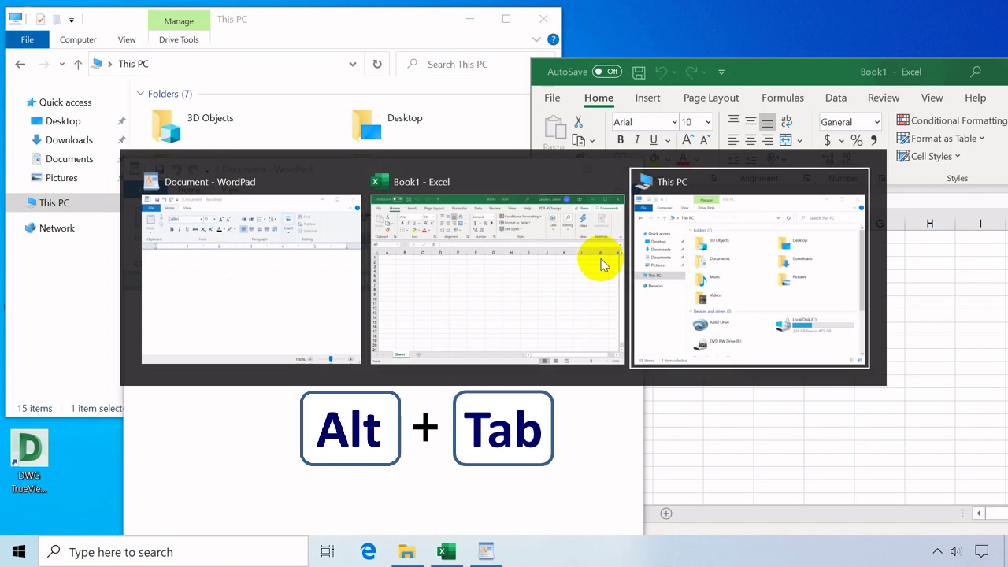
key(alt+Tab)
key(alt+Tab)
key(alt+Tab)
key(alt+Tab)
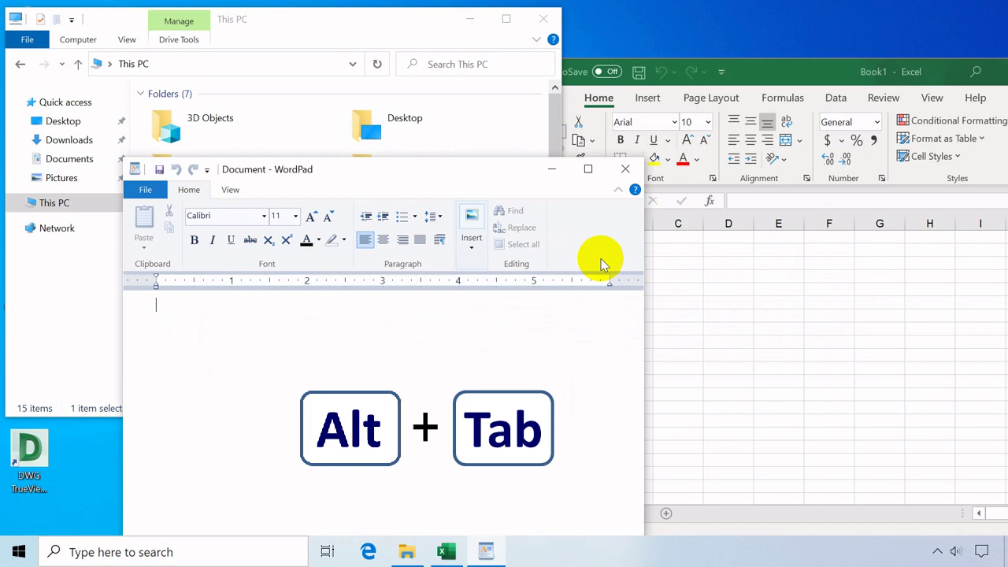
key(alt+Tab)
key(alt+Tab)
key(alt+Tab)
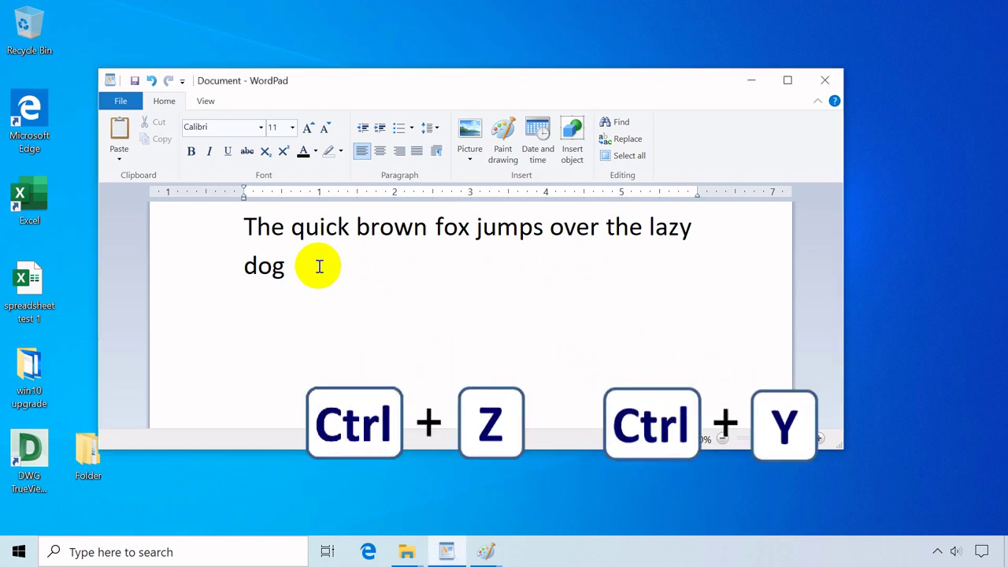
key(ctrl+z)
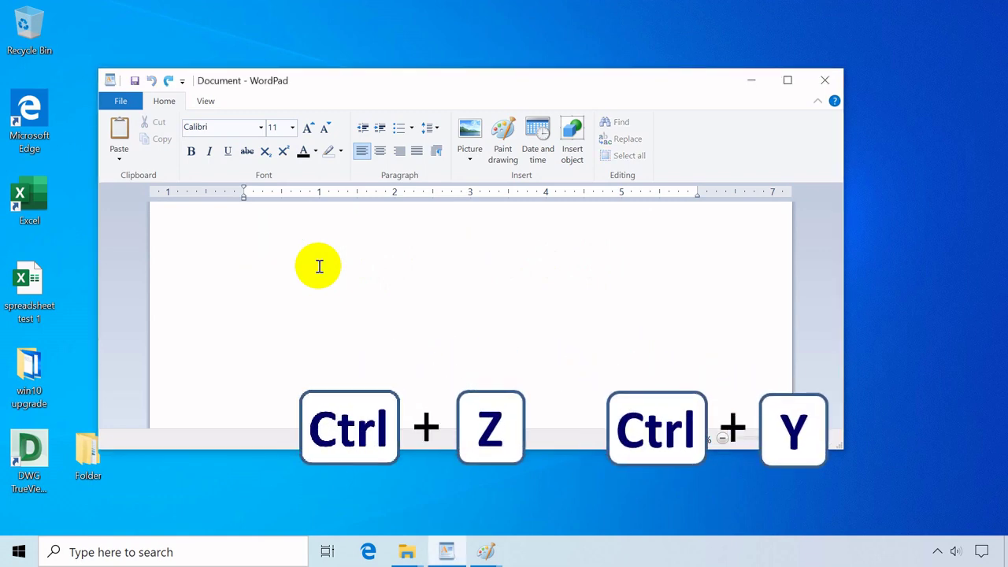
key(ctrl+y)
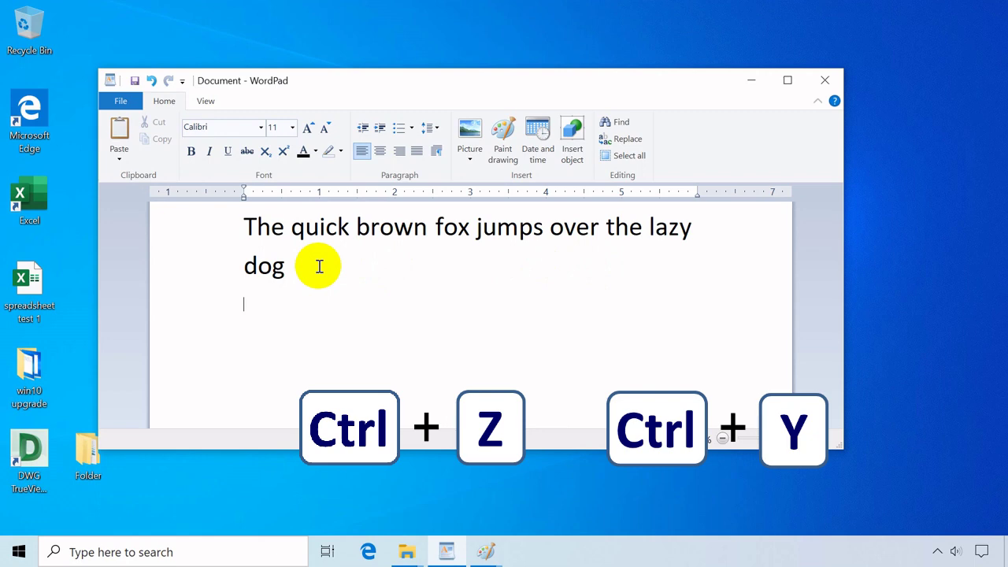
key(ctrl+z)
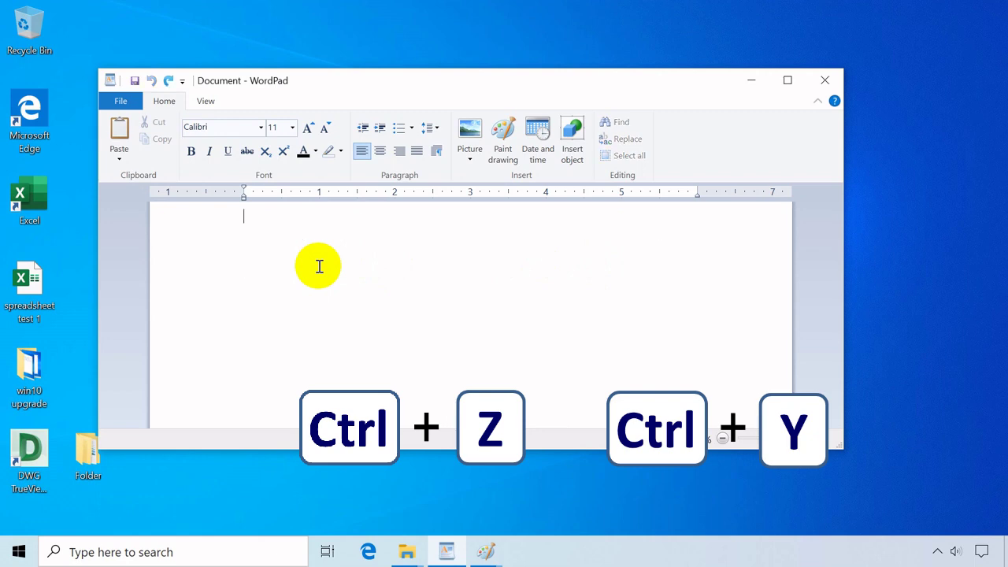
key(ctrl+y)
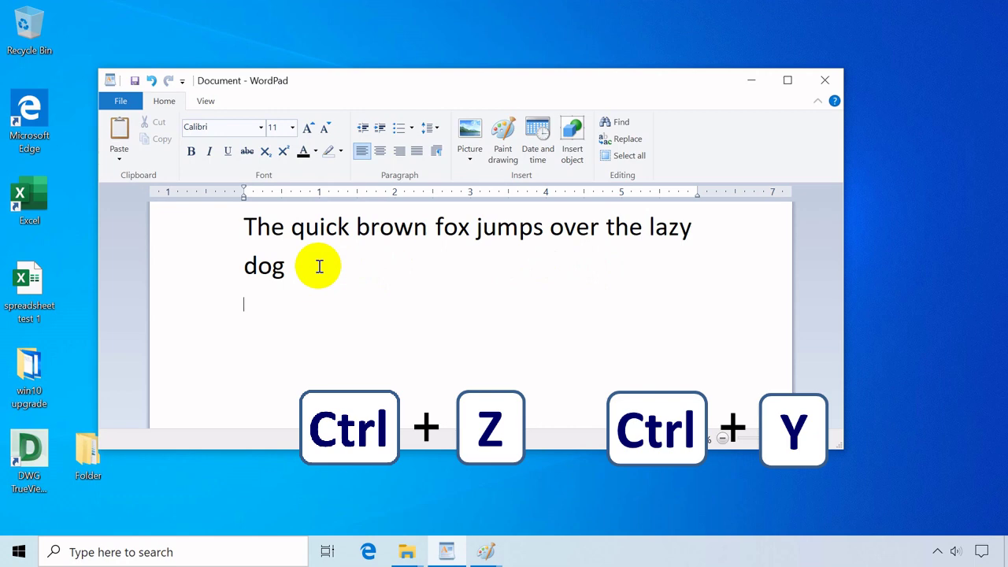
click(319, 266)
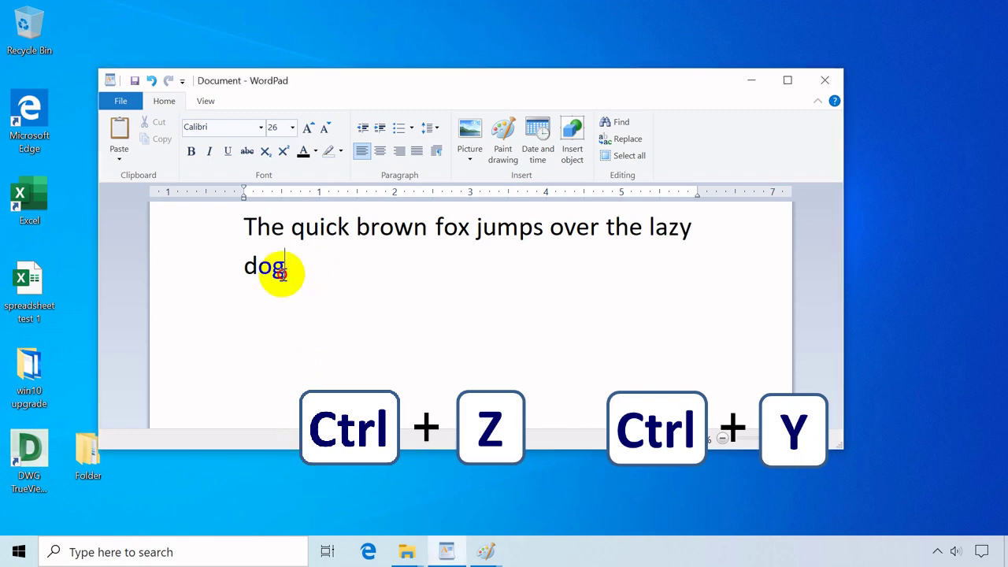
drag(286, 269, 232, 229)
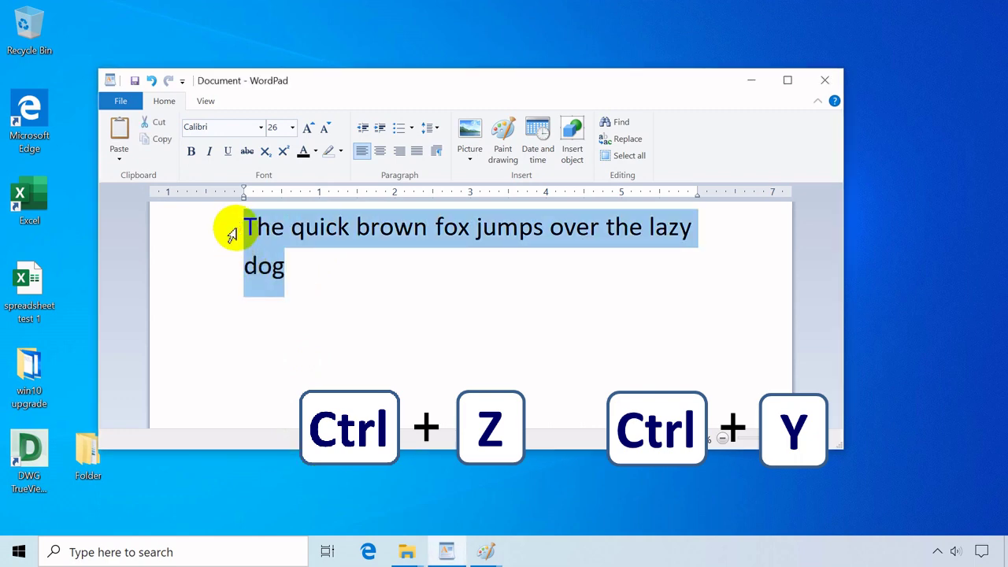
click(192, 152)
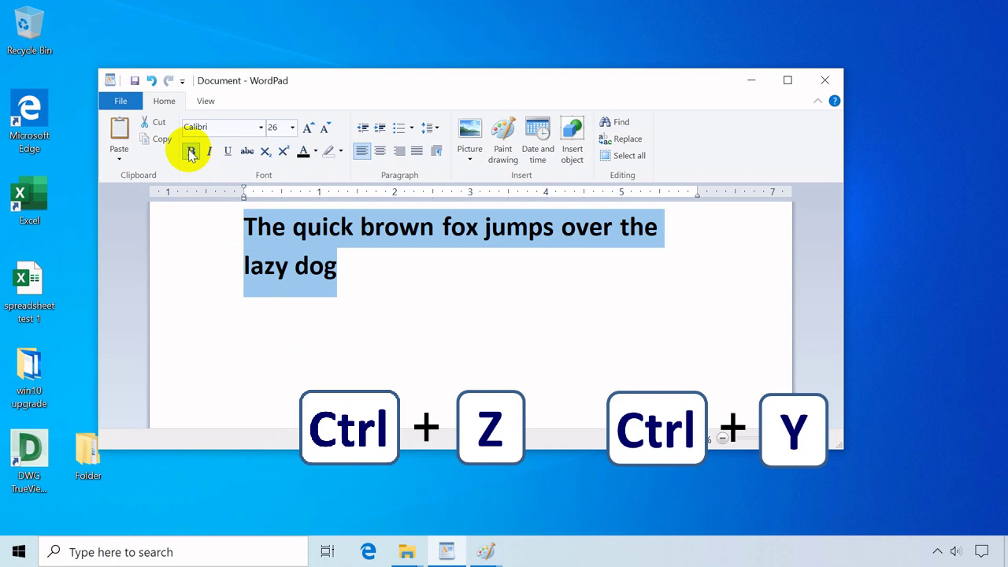
click(354, 282)
key(ctrl+z)
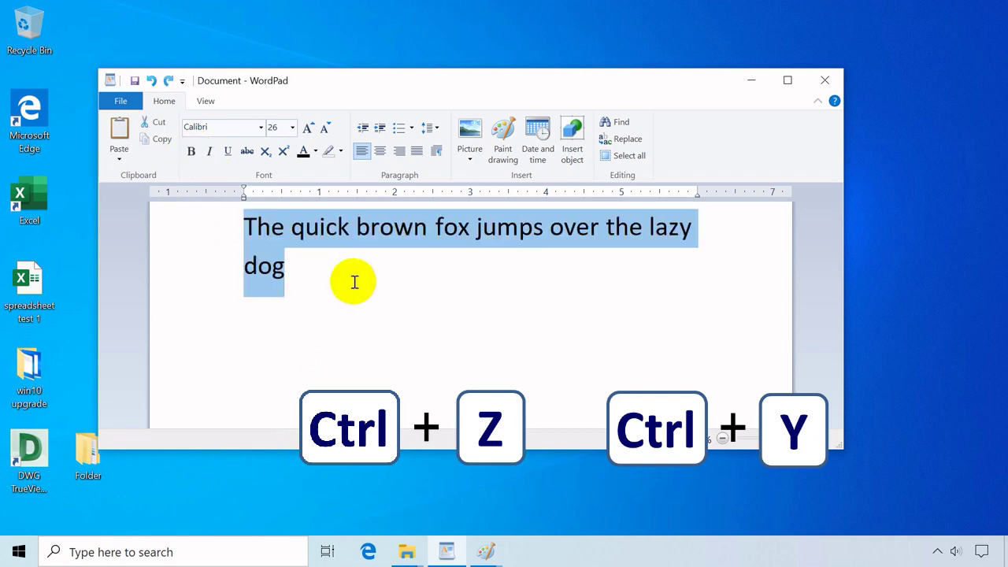
click(354, 282)
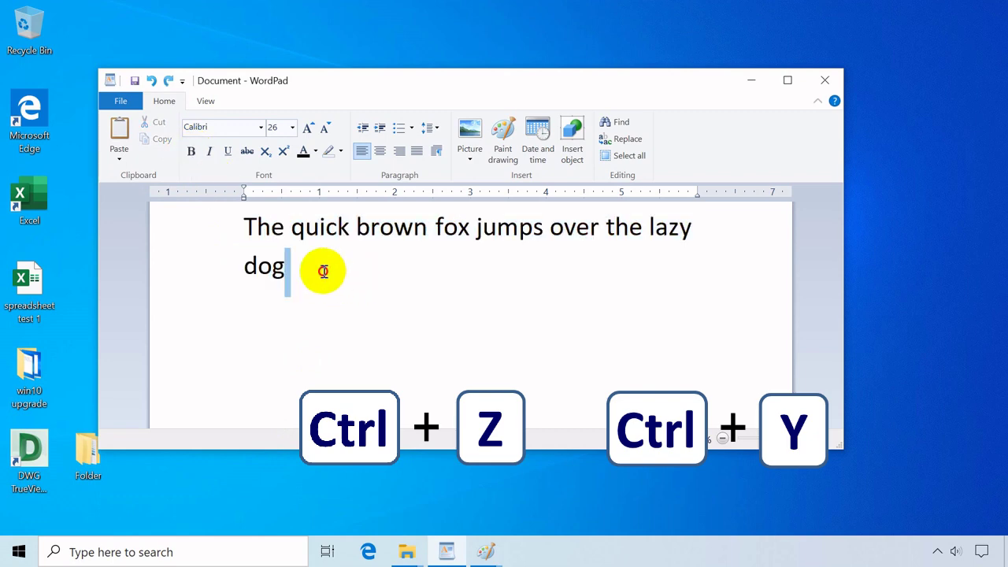
drag(322, 268, 252, 227)
click(230, 154)
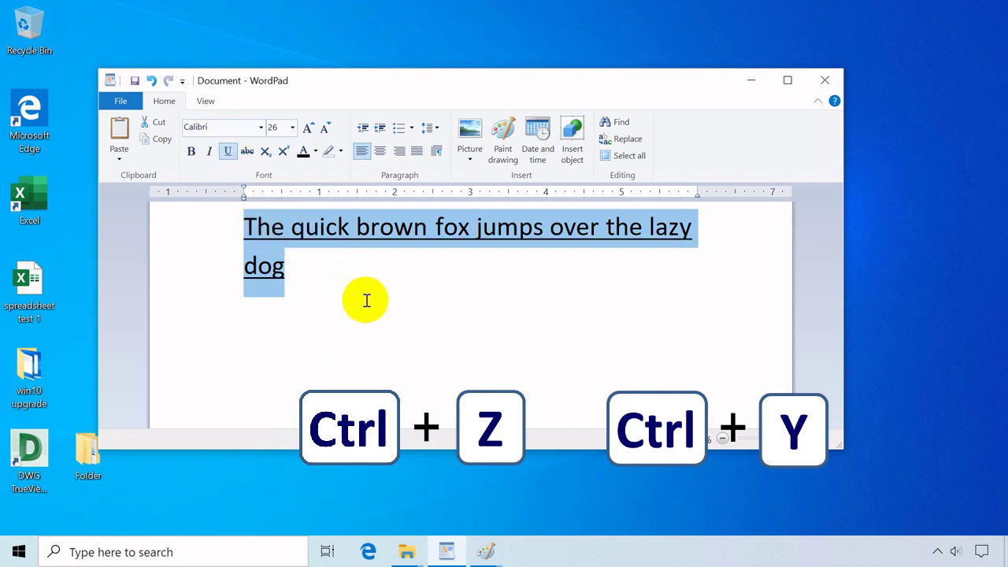
click(384, 323)
key(ctrl+z)
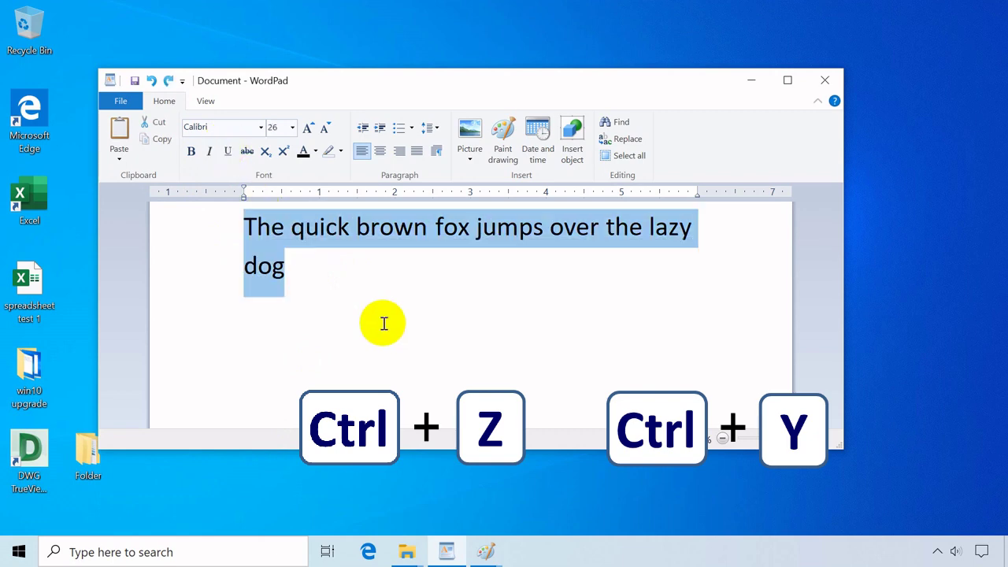
click(384, 323)
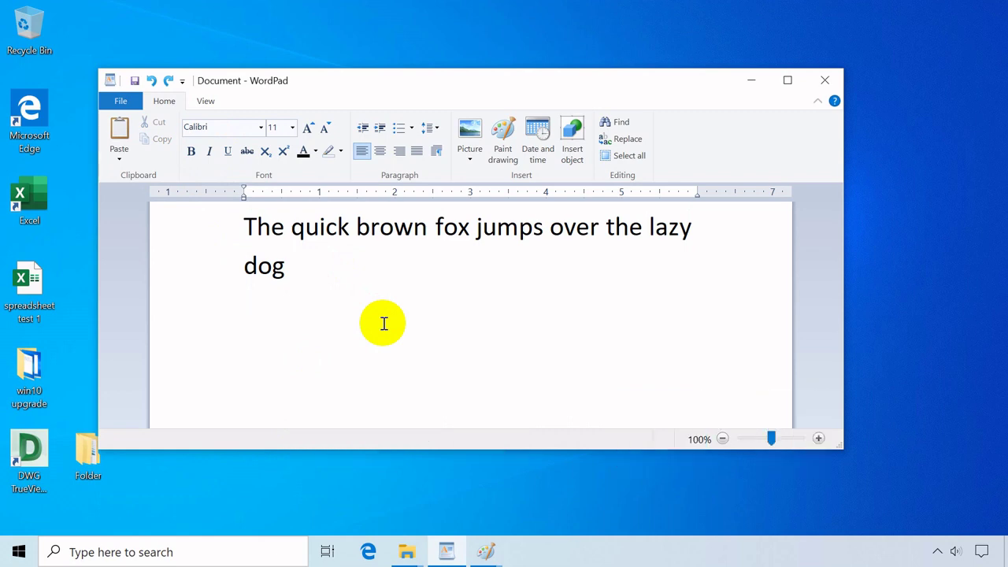
key(alt)
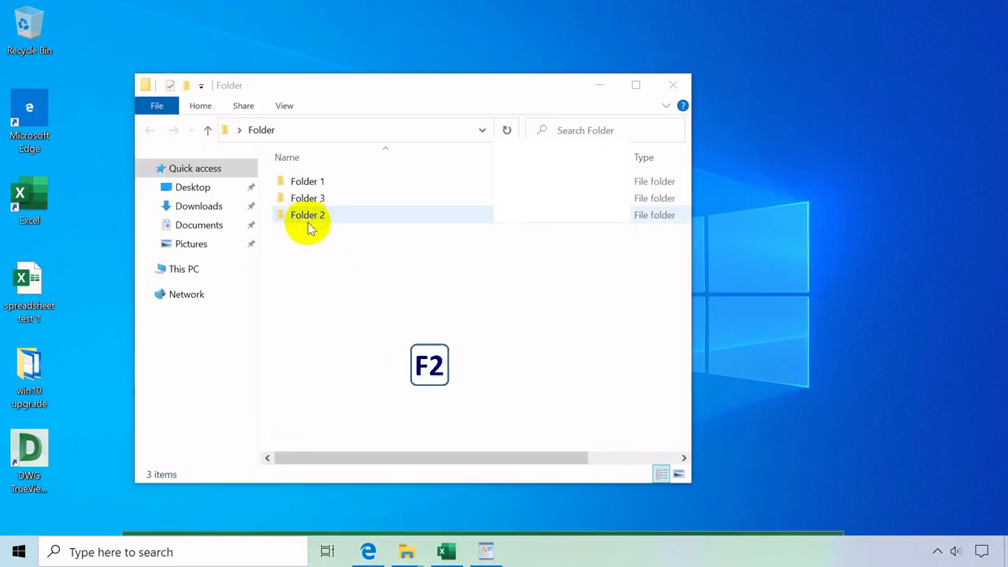
Step: Start renaming Folder 2 and Folder 3 with F2, leaving both names unchanged
click(308, 217)
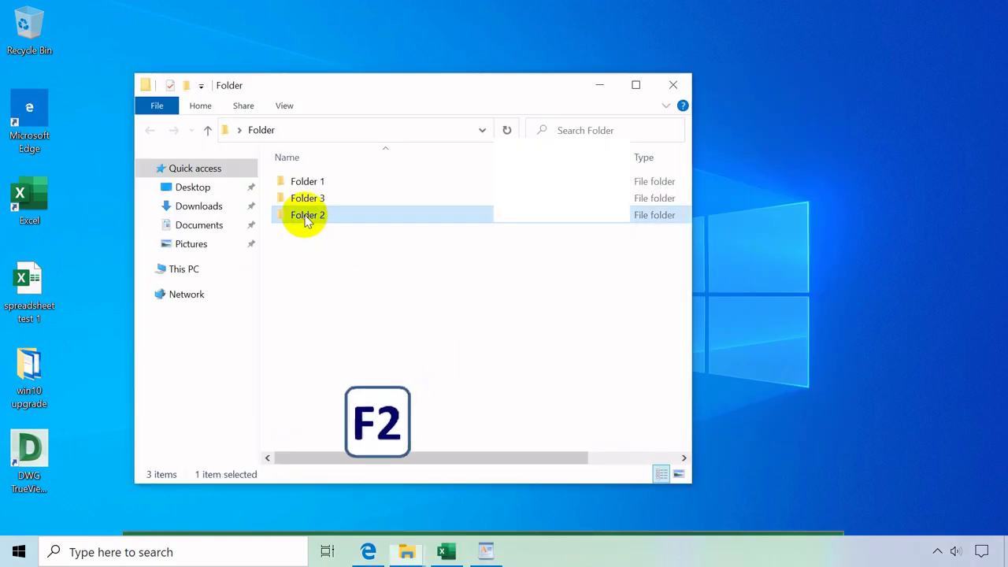
key(F2)
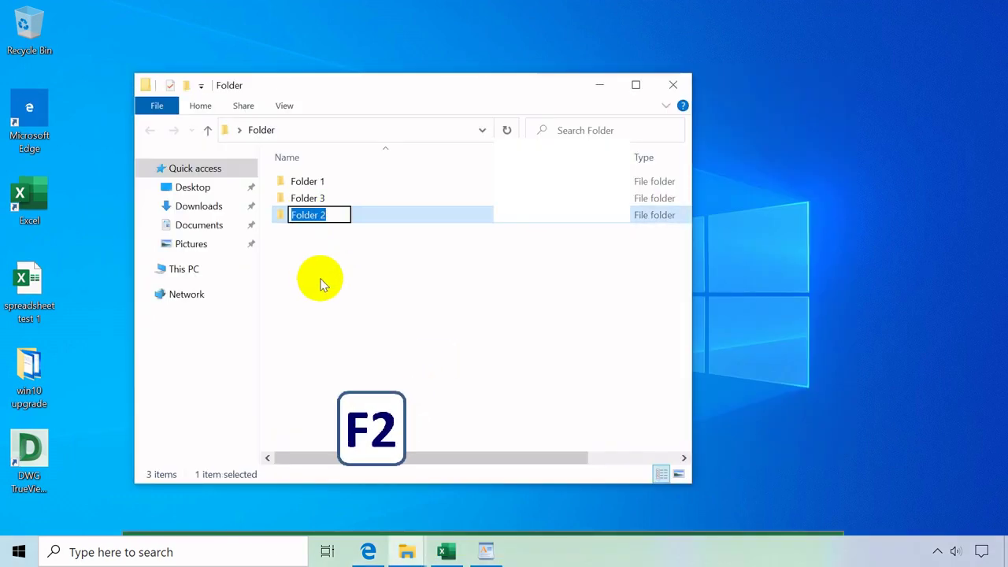
click(307, 227)
click(299, 199)
key(F2)
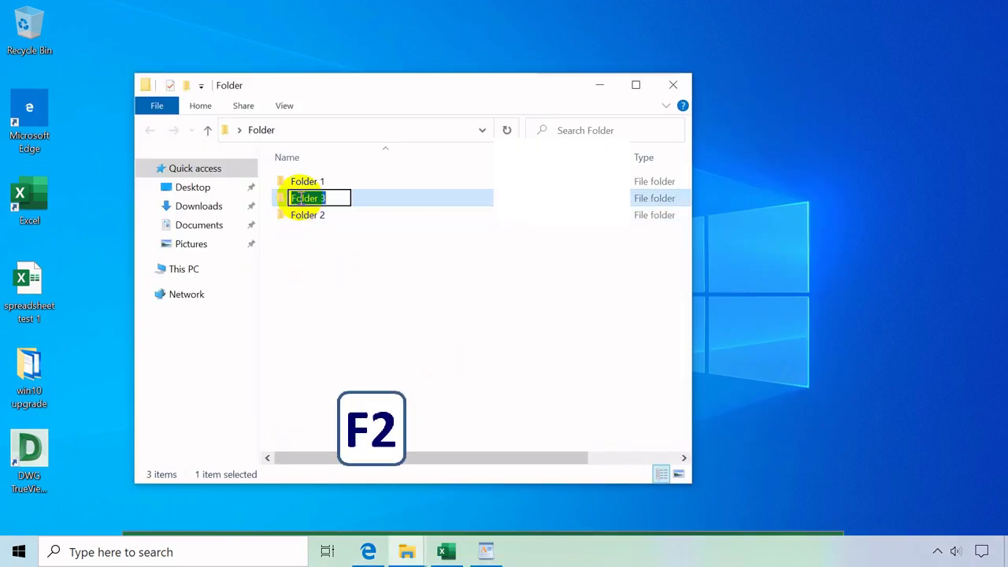
click(313, 256)
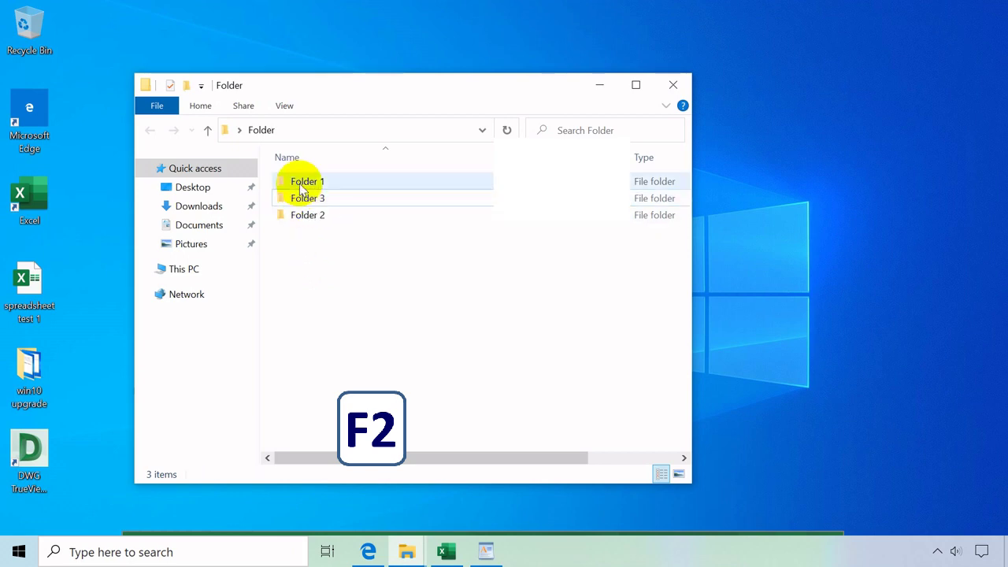
Step: Rename Folder 1 to 'Folder A' by replacing the 1 with A
click(301, 186)
key(F2)
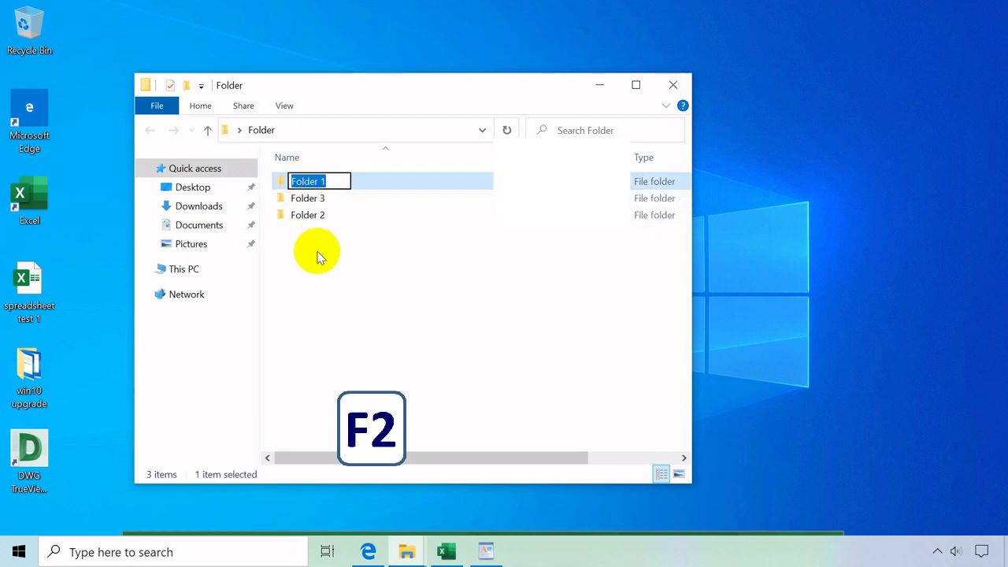
click(339, 182)
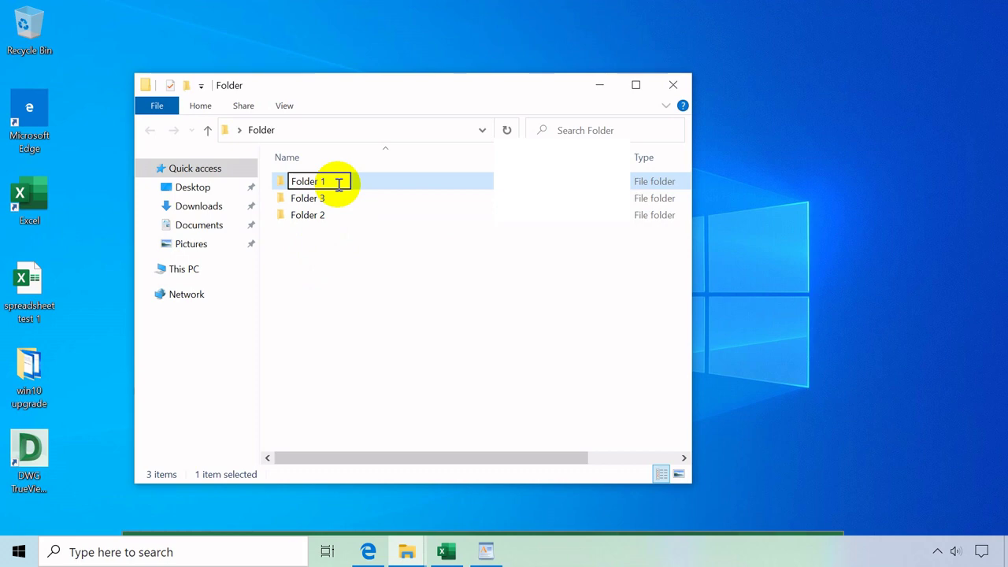
key(BackSpace)
text(A)
key(Return)
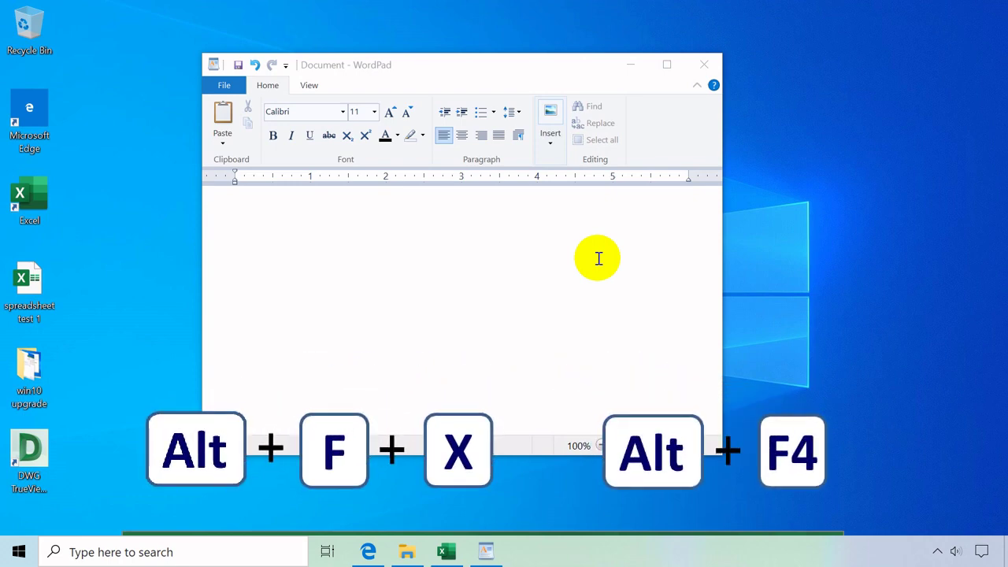
Step: Exit WordPad via Alt+F, cancel the save prompt, and return to the document
click(480, 54)
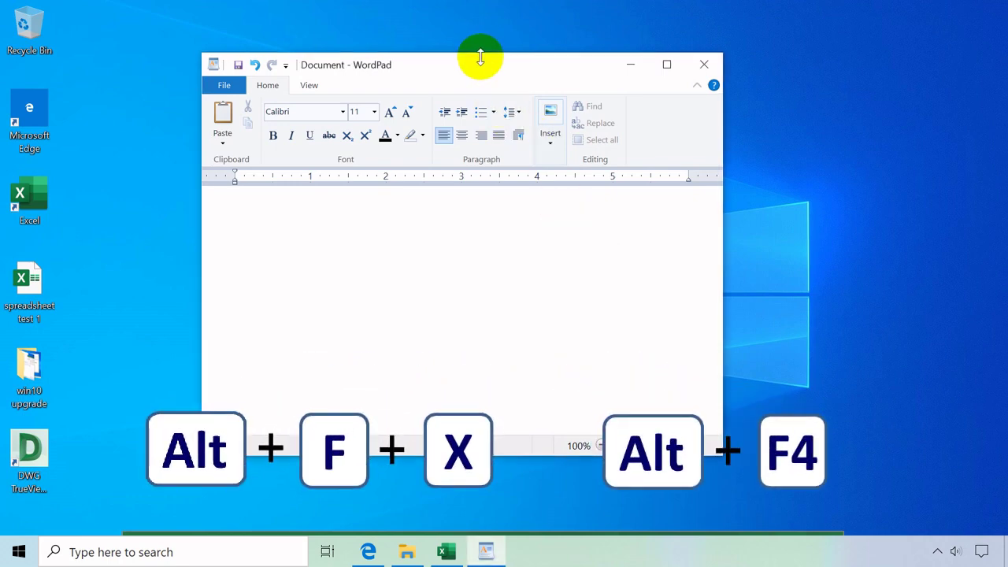
key(alt+f)
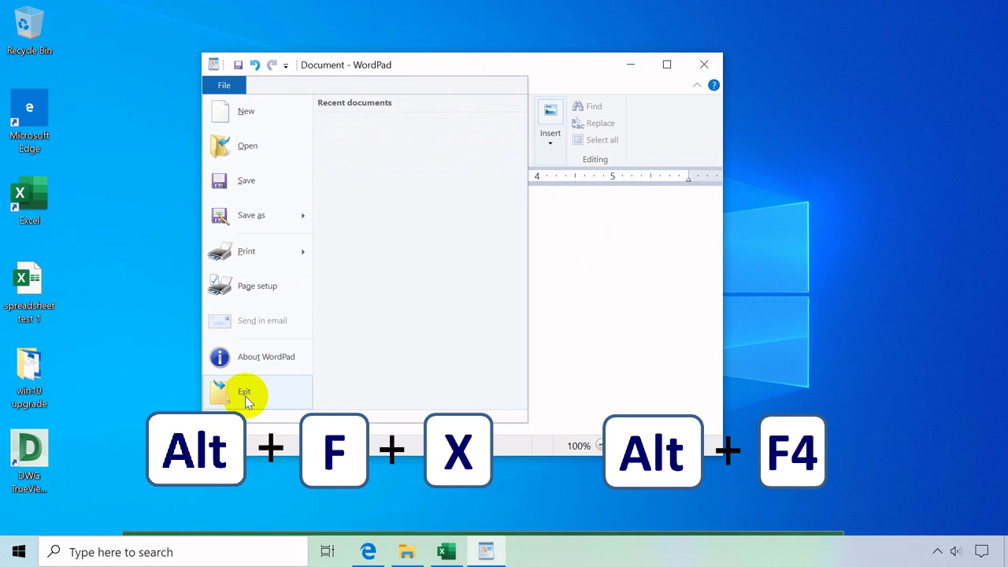
click(245, 396)
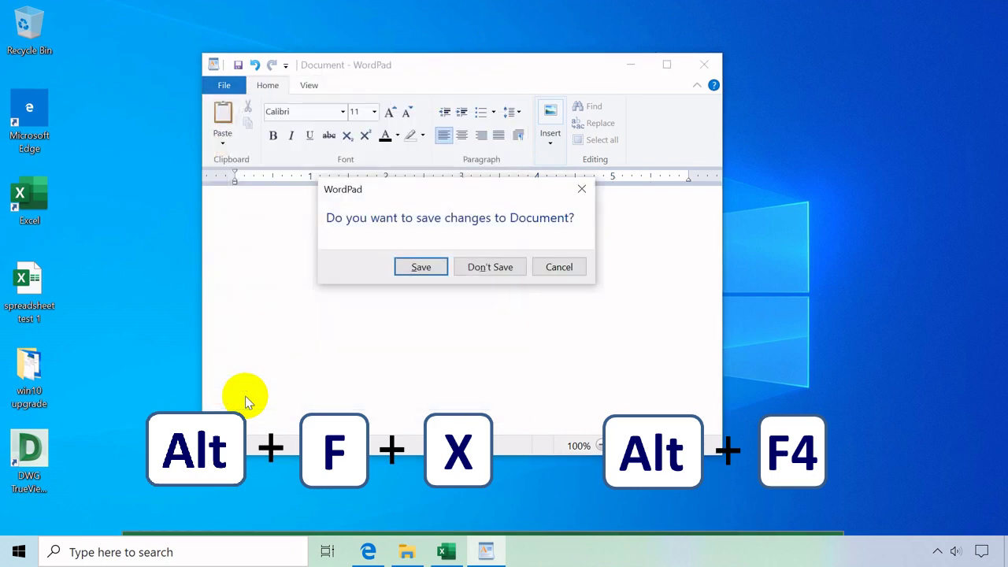
click(540, 269)
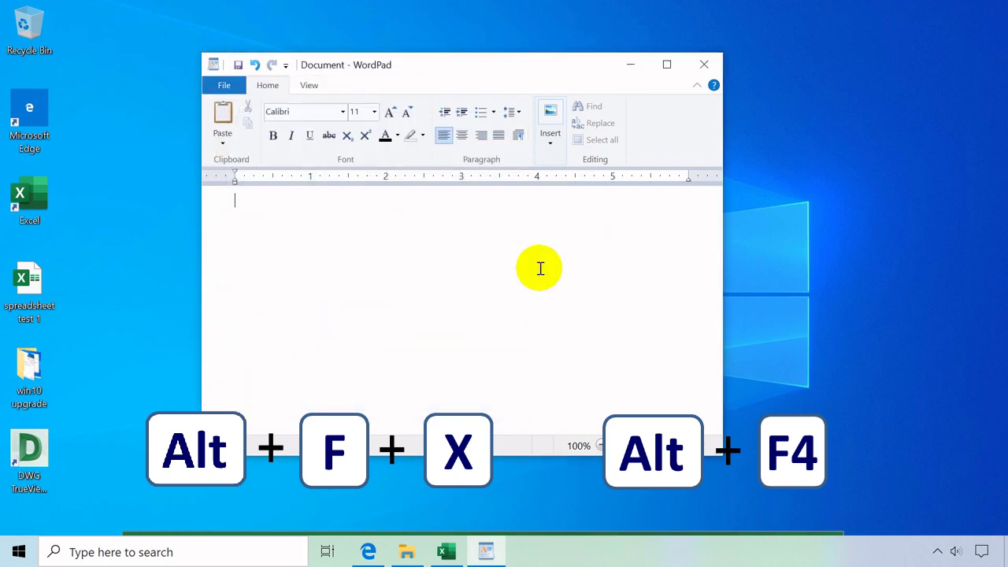
click(439, 508)
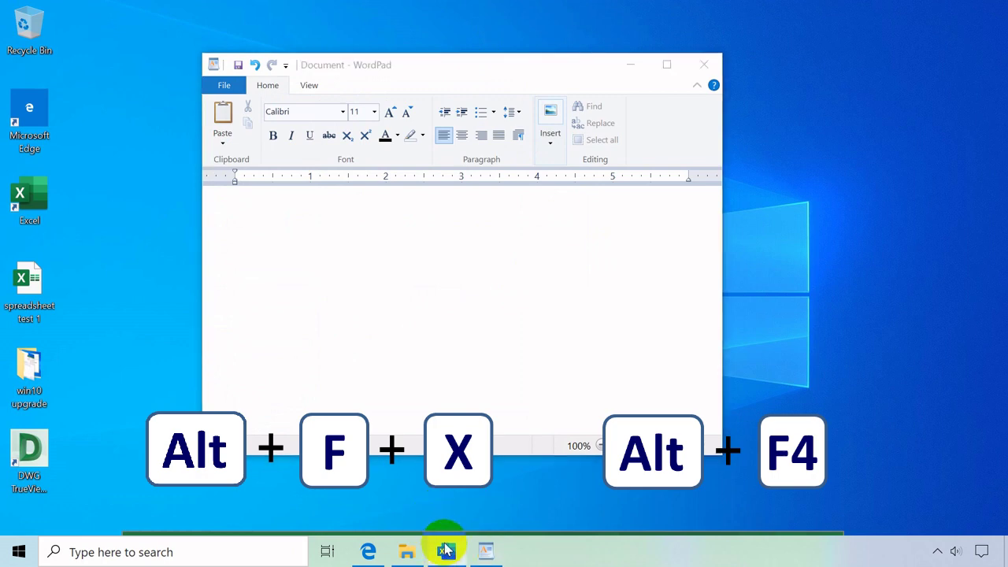
mouse_move(446, 550)
click(434, 77)
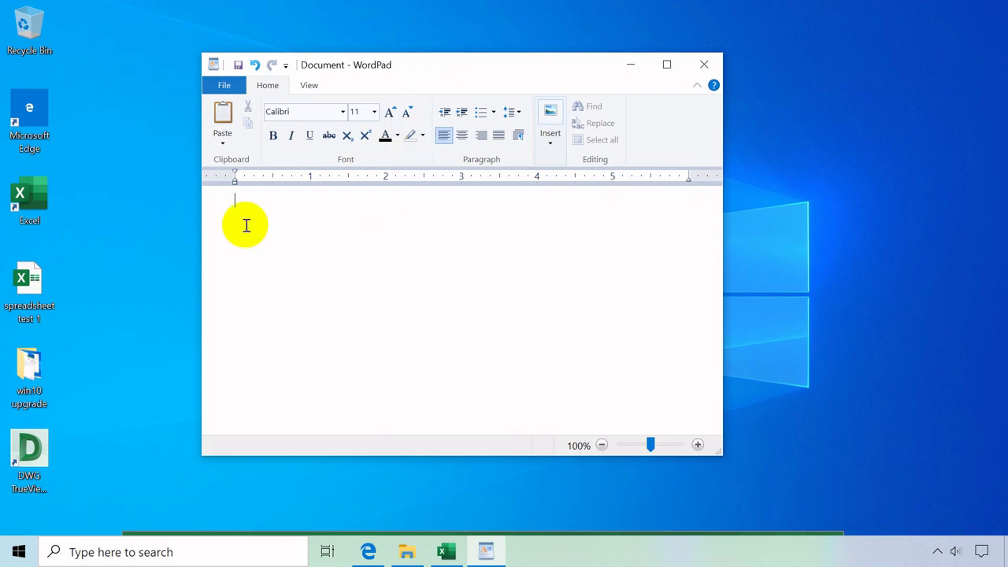
drag(225, 218, 297, 218)
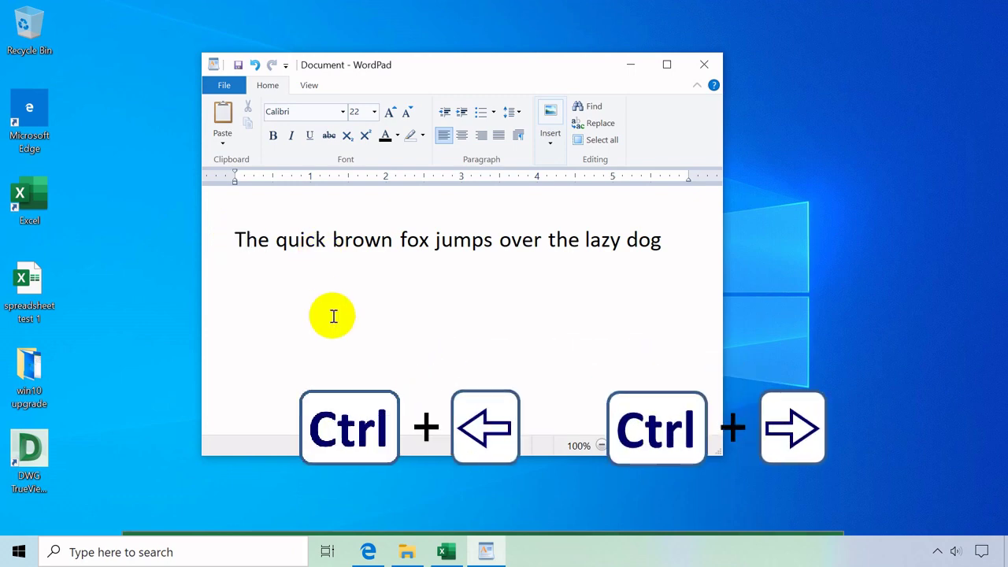
key(ctrl+Right)
key(ctrl+Right)
key(ctrl+Right)
key(ctrl+Right)
key(ctrl+Right)
key(ctrl+Right)
key(ctrl+Right)
key(ctrl+Left)
key(ctrl+Left)
key(ctrl+Left)
key(ctrl+Left)
key(ctrl+Left)
key(ctrl+Left)
key(ctrl+Left)
key(ctrl+Left)
key(ctrl+Left)
key(ctrl+a)
click(334, 316)
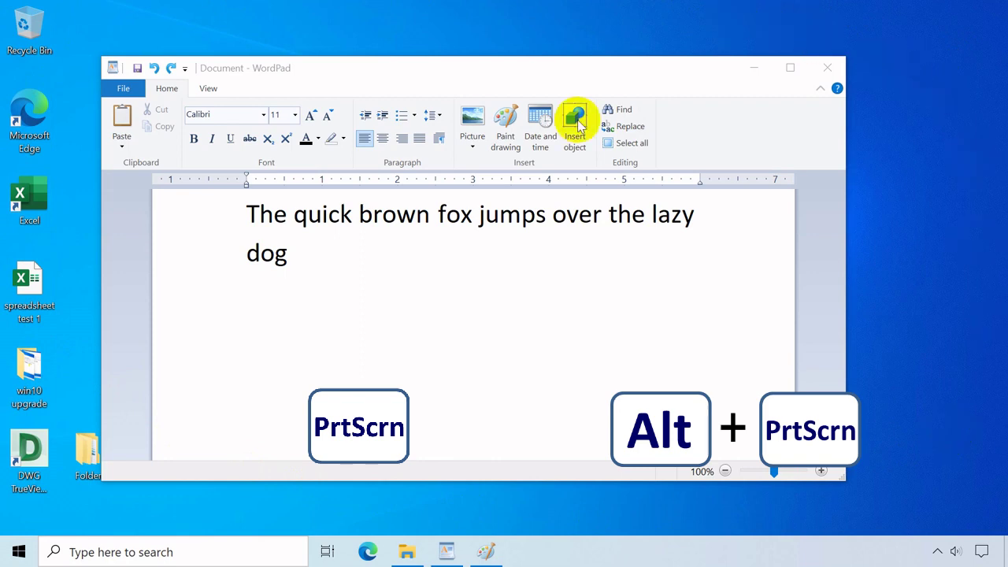
Step: Open Paint from a taskbar search for 'ms', maximize it, and paste the screenshot with Ctrl+V
click(98, 551)
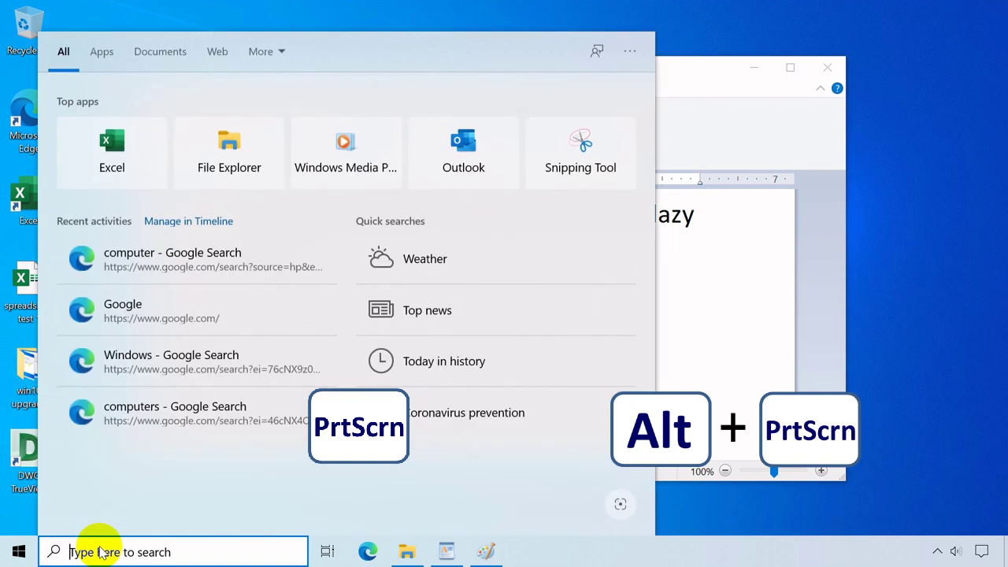
text(ms)
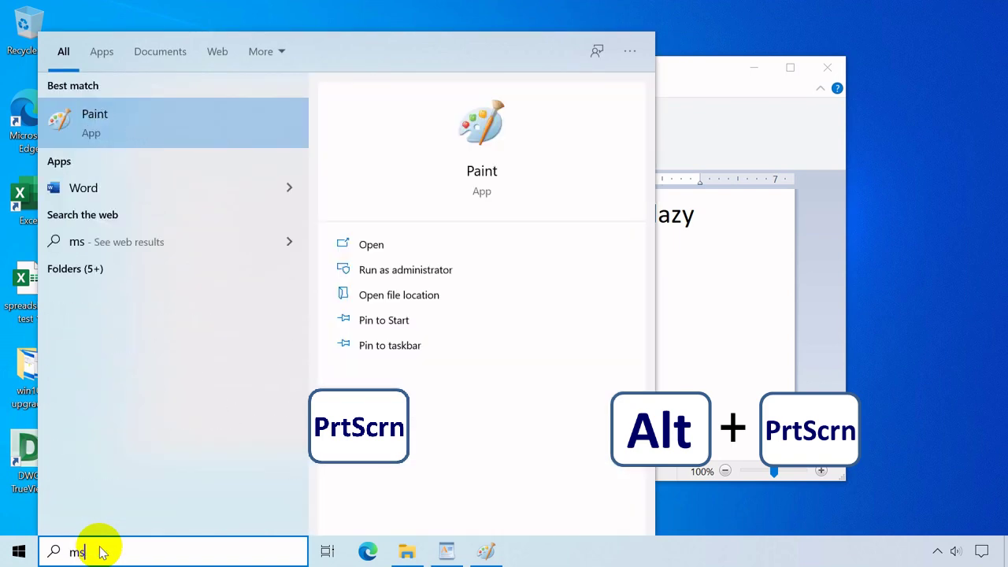
click(95, 123)
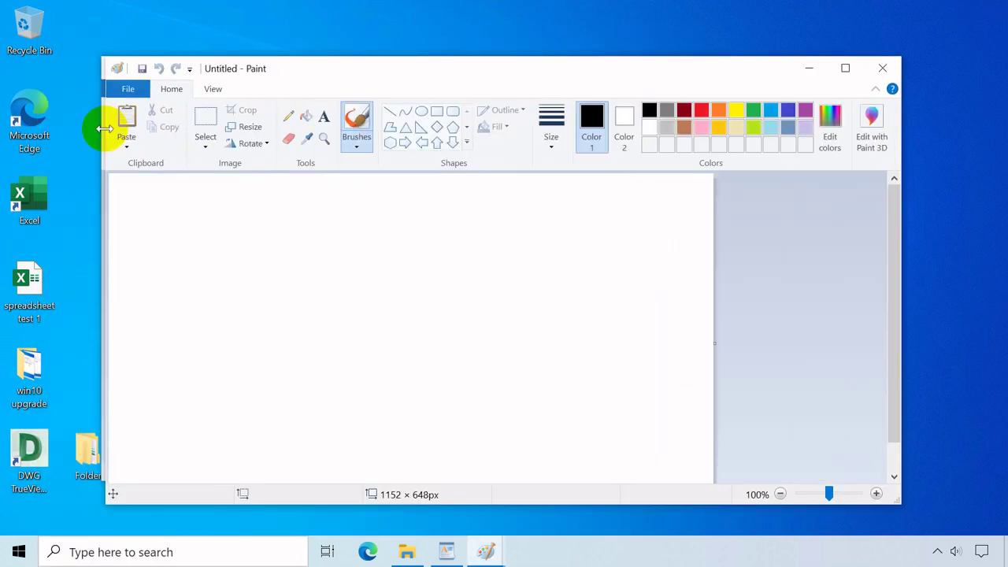
click(841, 67)
key(ctrl+v)
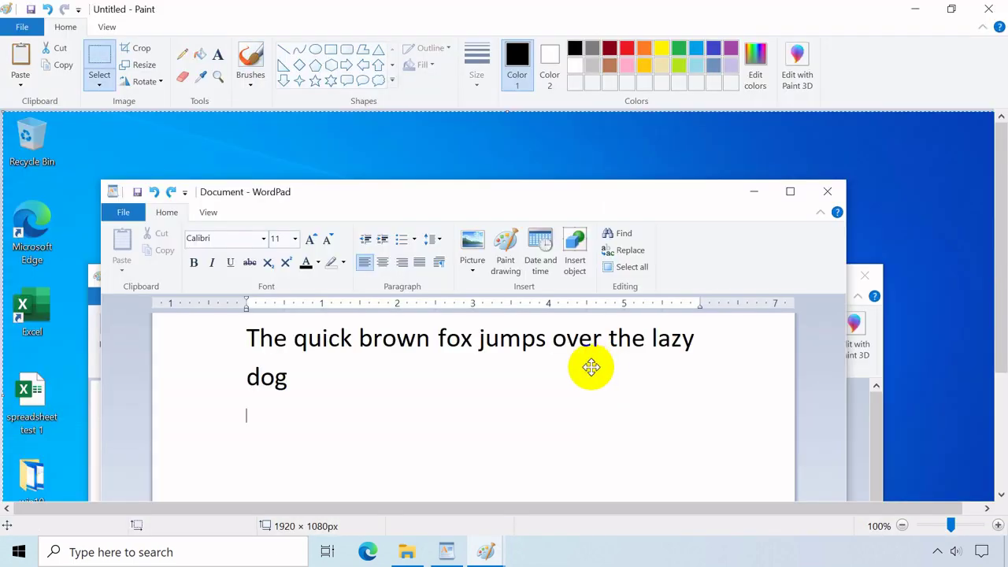
scroll(520, 375, down, 2)
scroll(520, 375, up, 2)
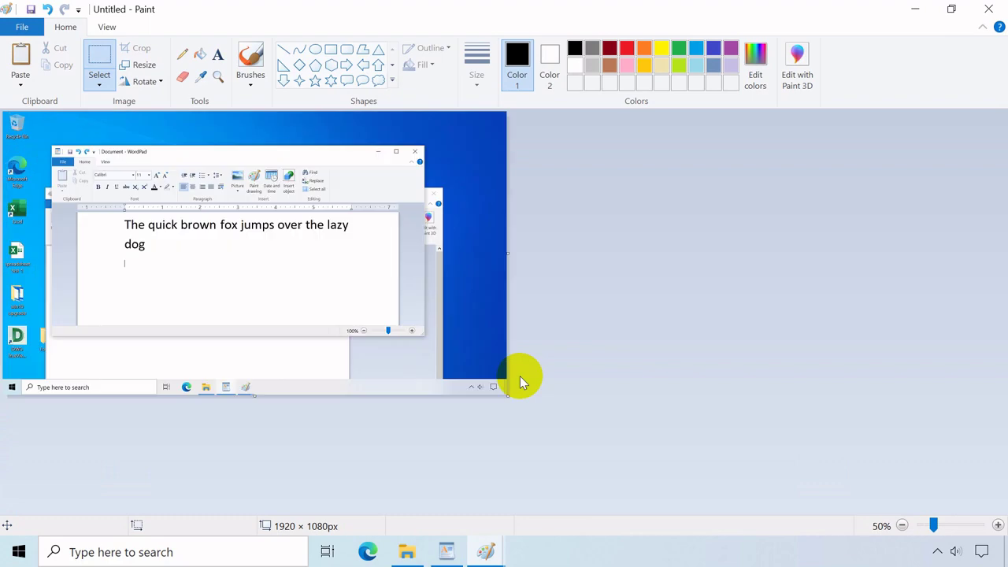
scroll(520, 376, down, 3)
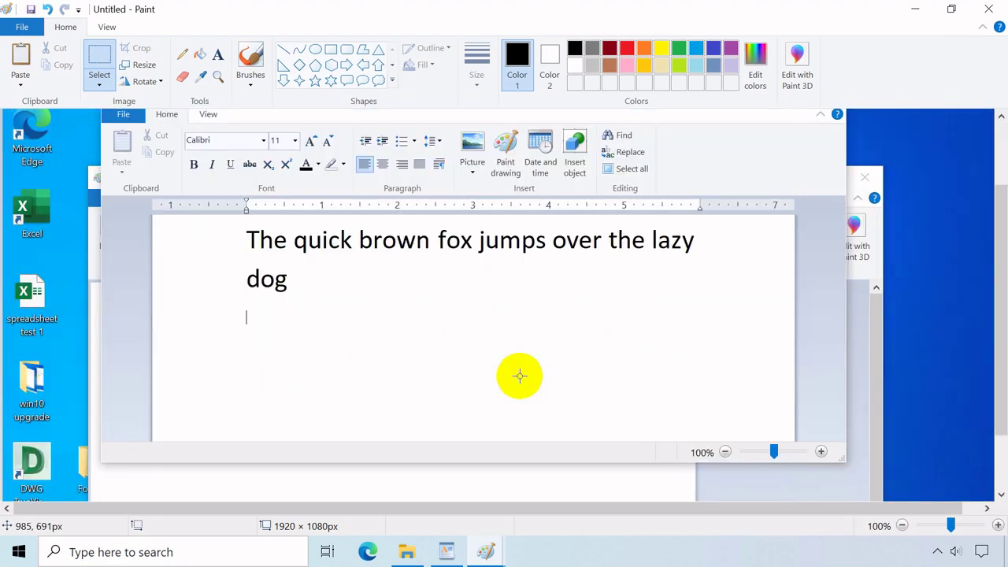
scroll(520, 376, down, 1)
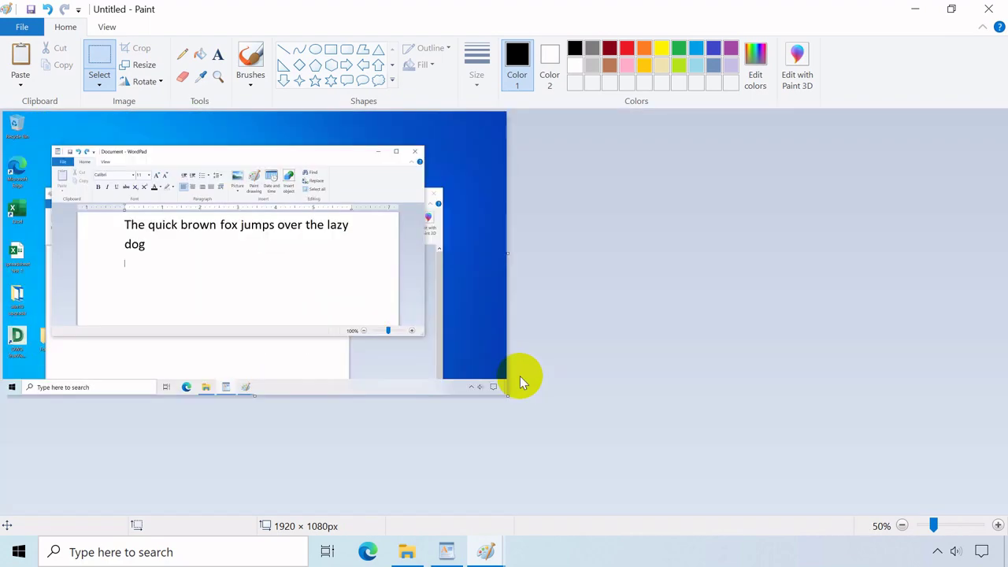
Step: Start saving the picture as a JPEG, then cancel the save
click(22, 27)
mouse_move(72, 167)
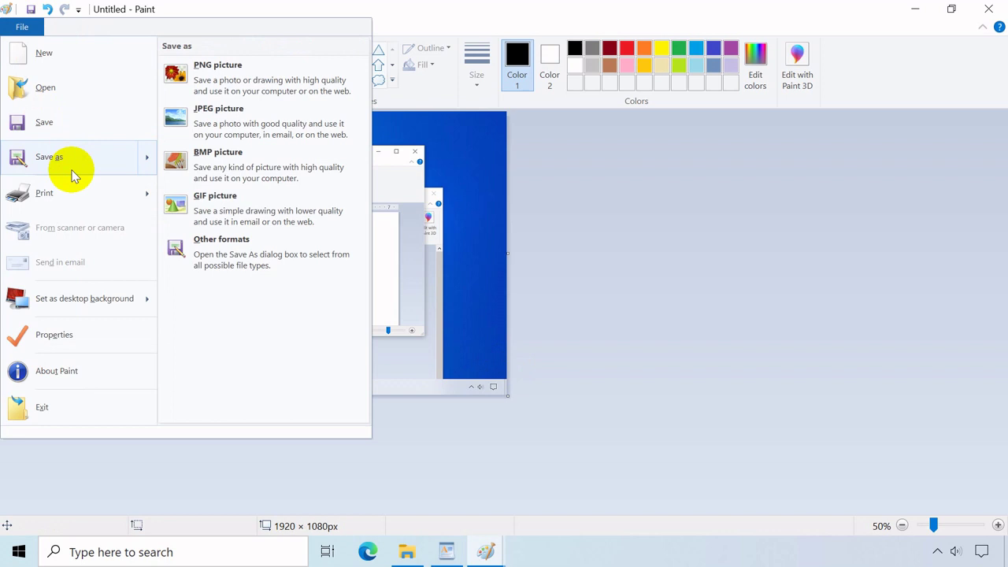
click(220, 122)
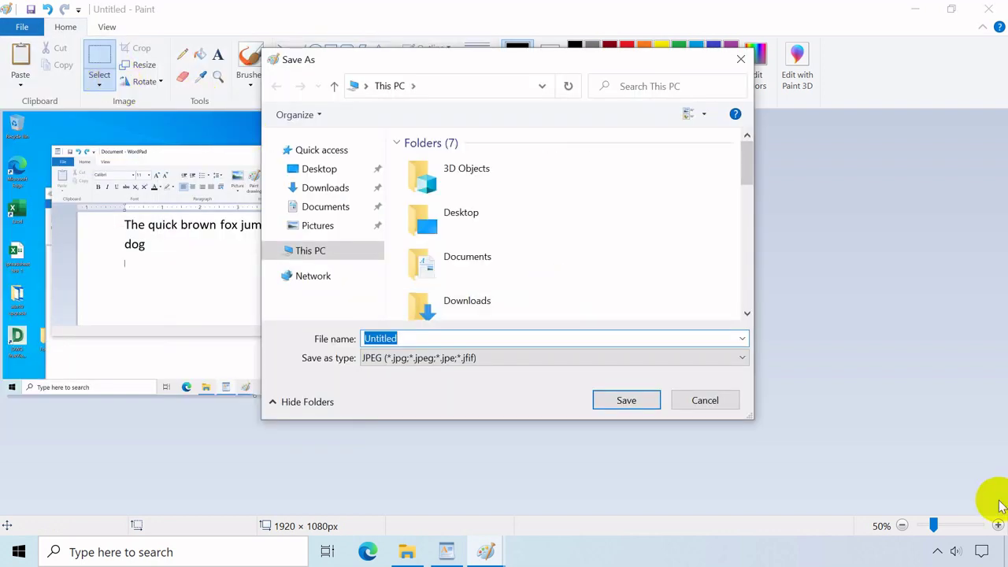
click(696, 403)
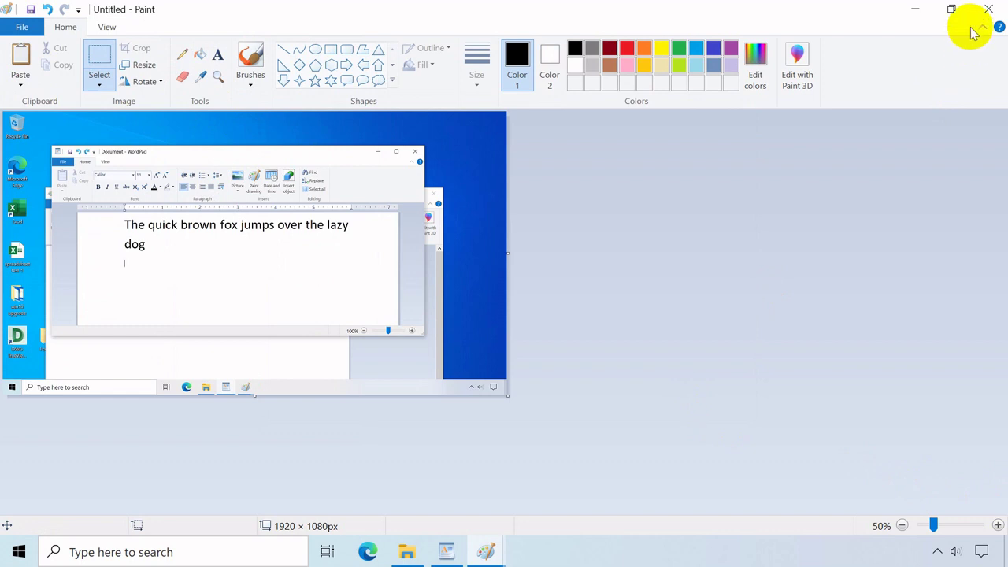
key(alt)
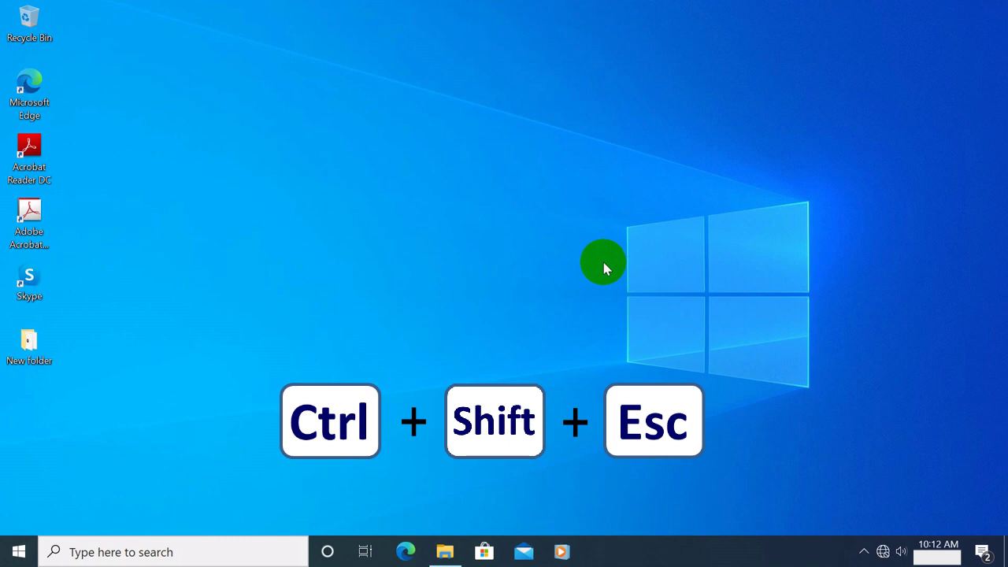
Step: Open Task Manager with Ctrl+Shift+Esc to view running apps and processes
key(ctrl+shift+Escape)
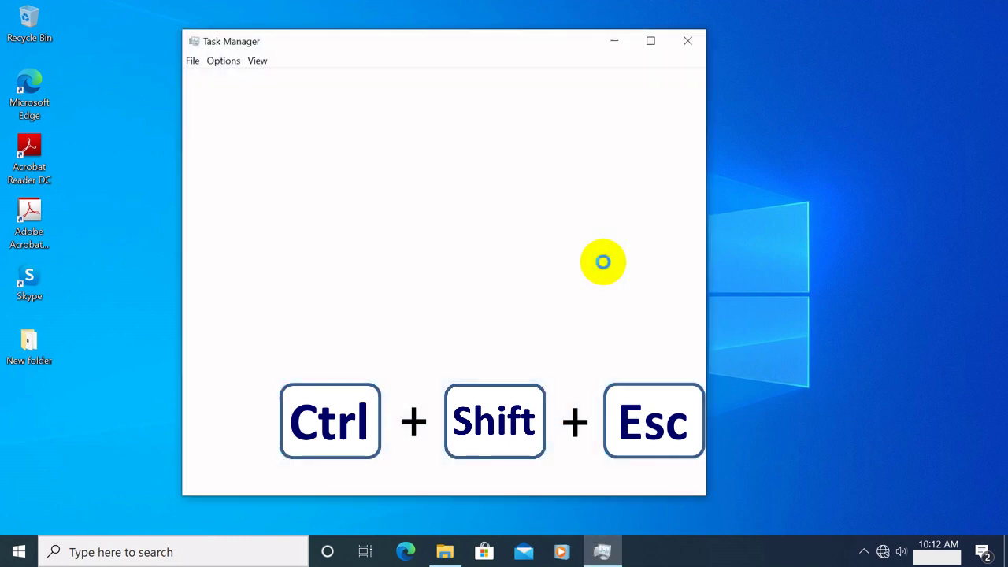